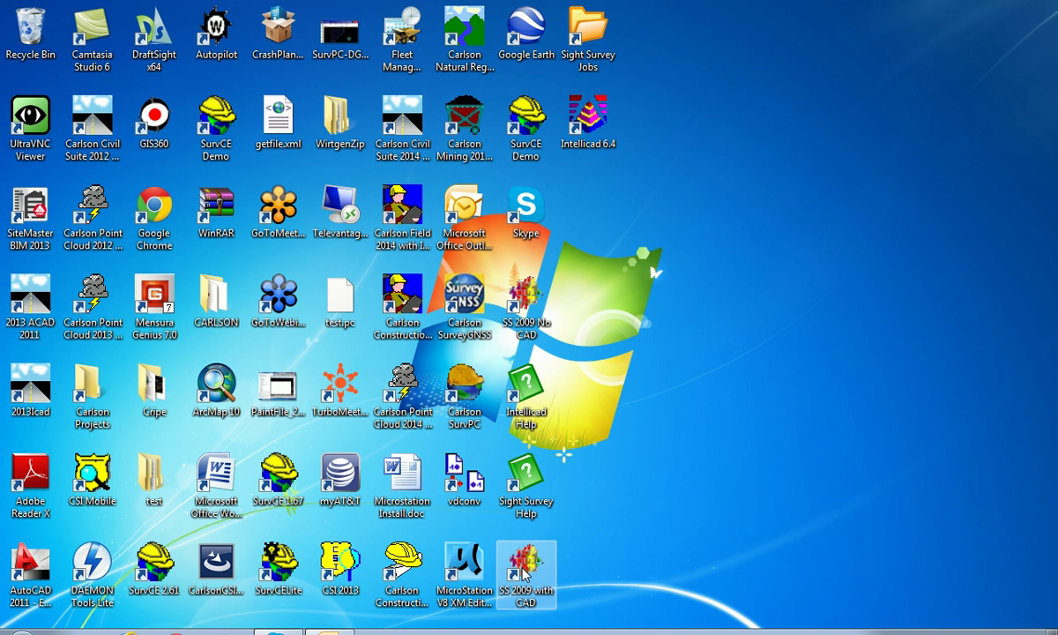
Launch SS 2009 with CAD and start a new Sight Survey job named Topo7
{"action": "double_click", "coordinate": [522, 572]}
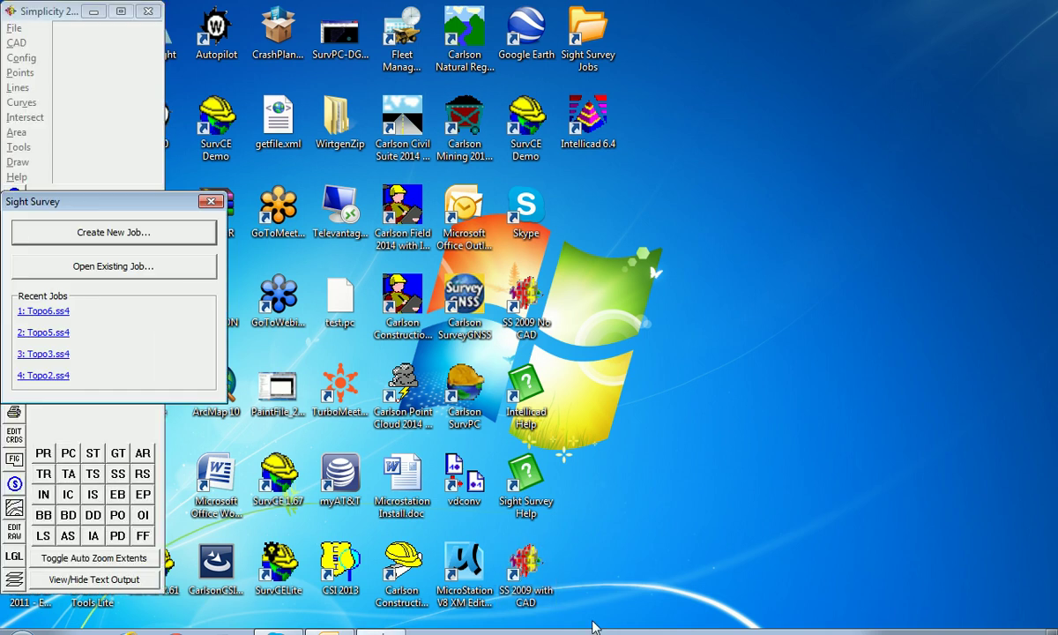
{"action": "left_click", "coordinate": [136, 236]}
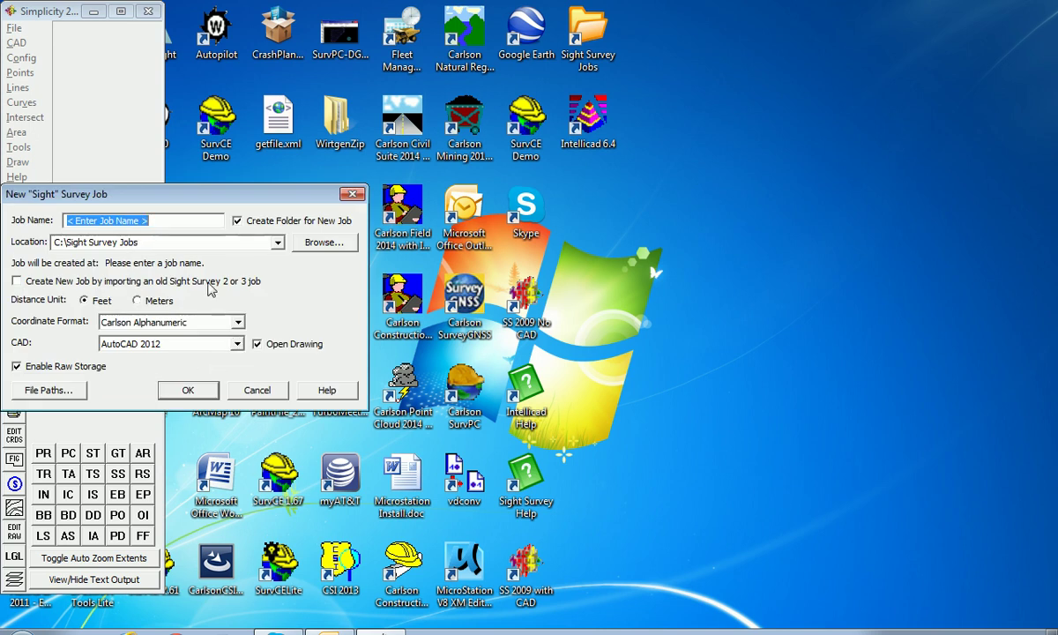
{"action": "type", "text": "Topo67"}
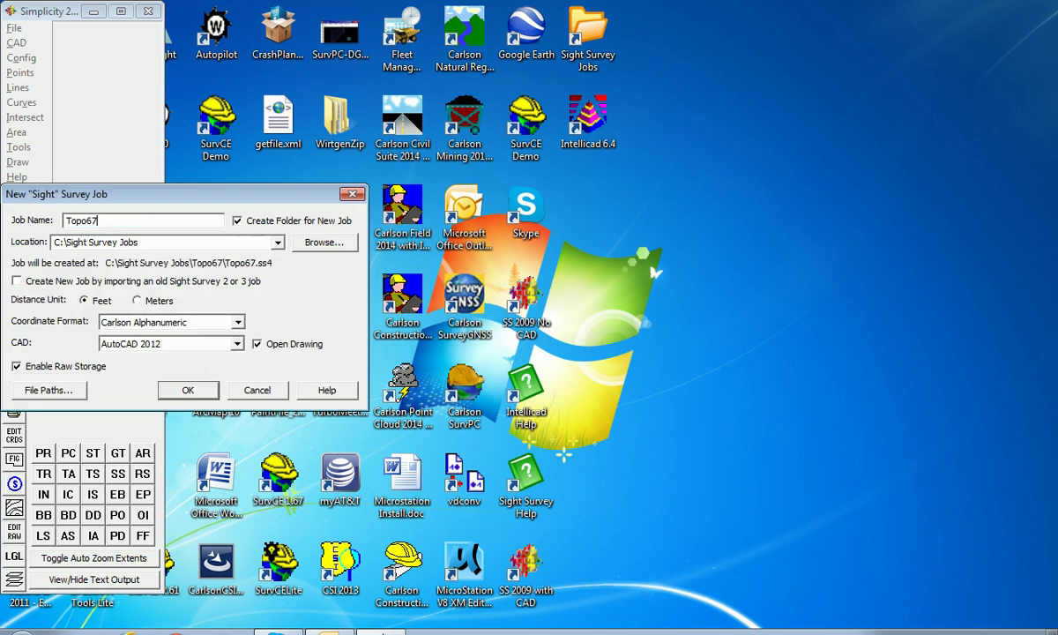
{"action": "key", "text": "BackSpace"}
{"action": "key", "text": "BackSpace"}
{"action": "type", "text": "7"}
Set the new job's CAD program to Microstation v8 XM and create the job
{"action": "left_click", "coordinate": [237, 344]}
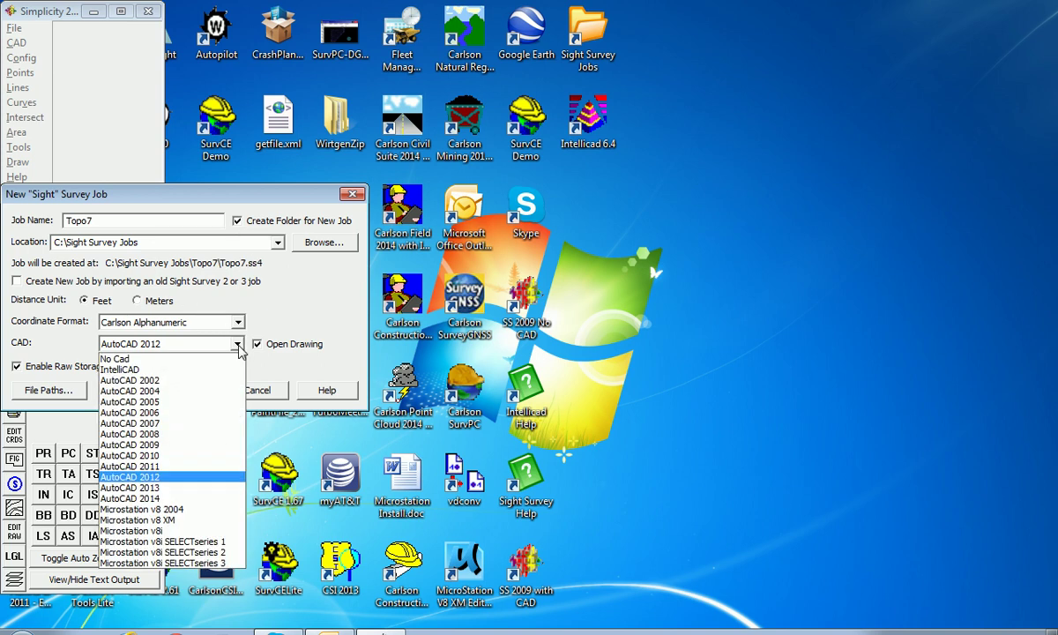
{"action": "left_click", "coordinate": [169, 520]}
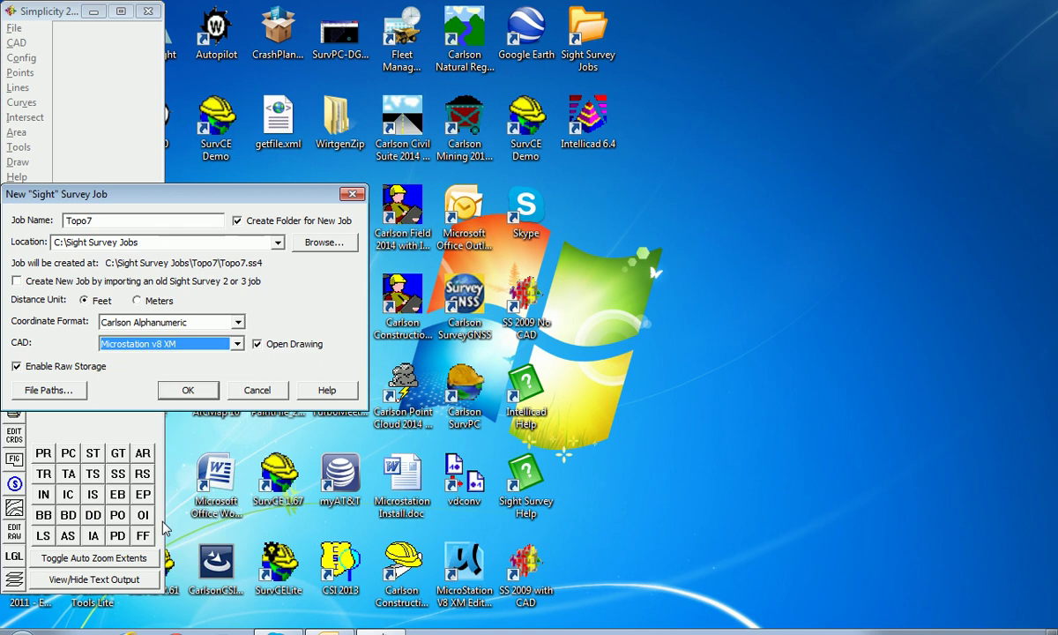
{"action": "left_click", "coordinate": [188, 390]}
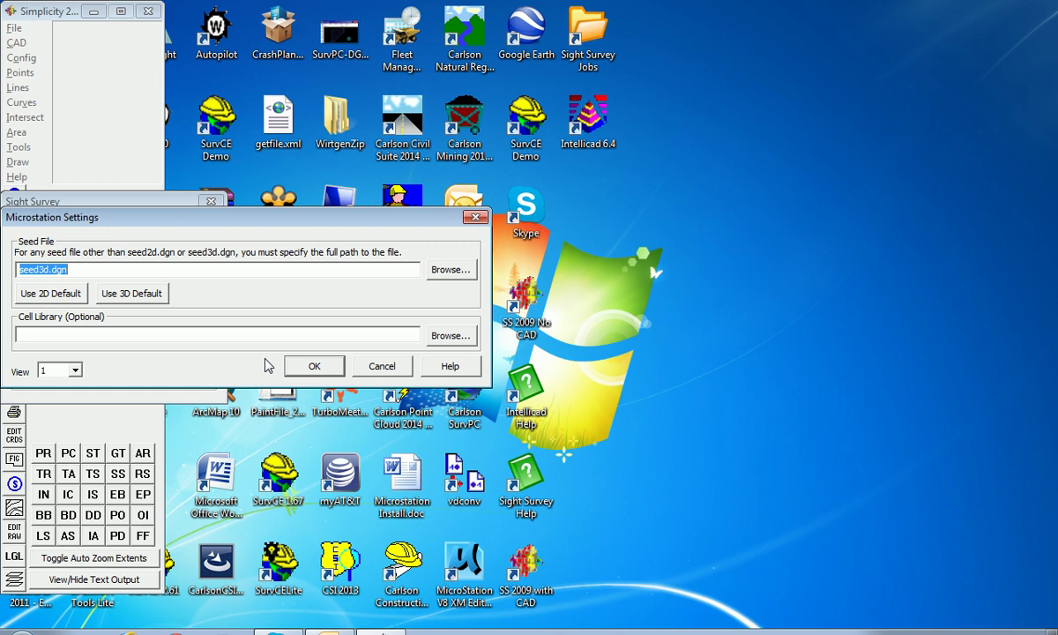
Accept seed3d.dgn as the seed file, dismiss the MicroStation startup notice, and maximize the Top view
{"action": "left_click", "coordinate": [308, 364]}
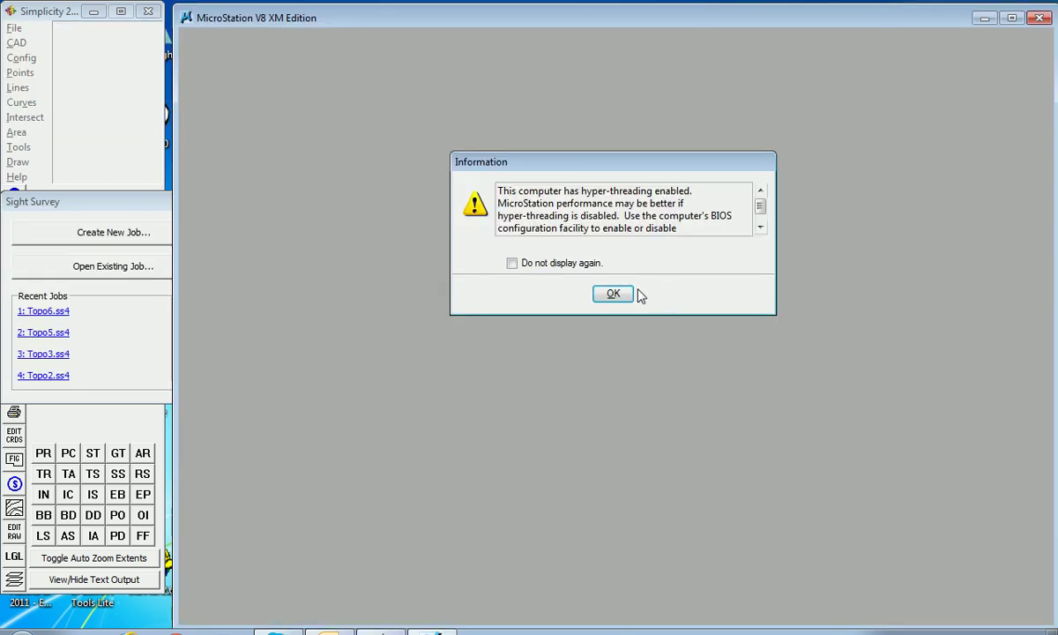
{"action": "left_click", "coordinate": [618, 293]}
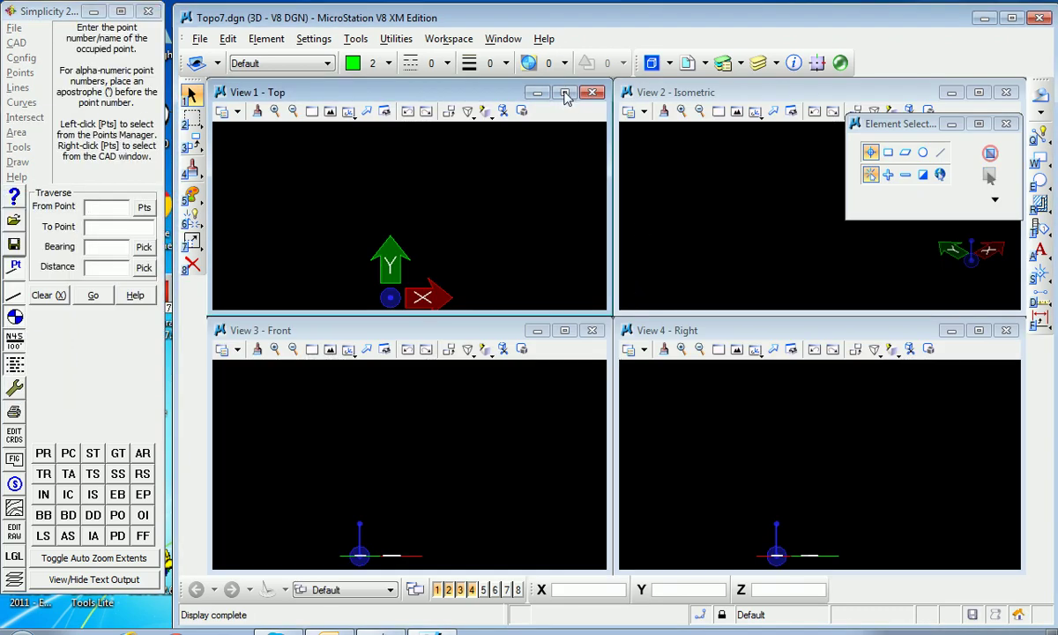
{"action": "left_click", "coordinate": [565, 93]}
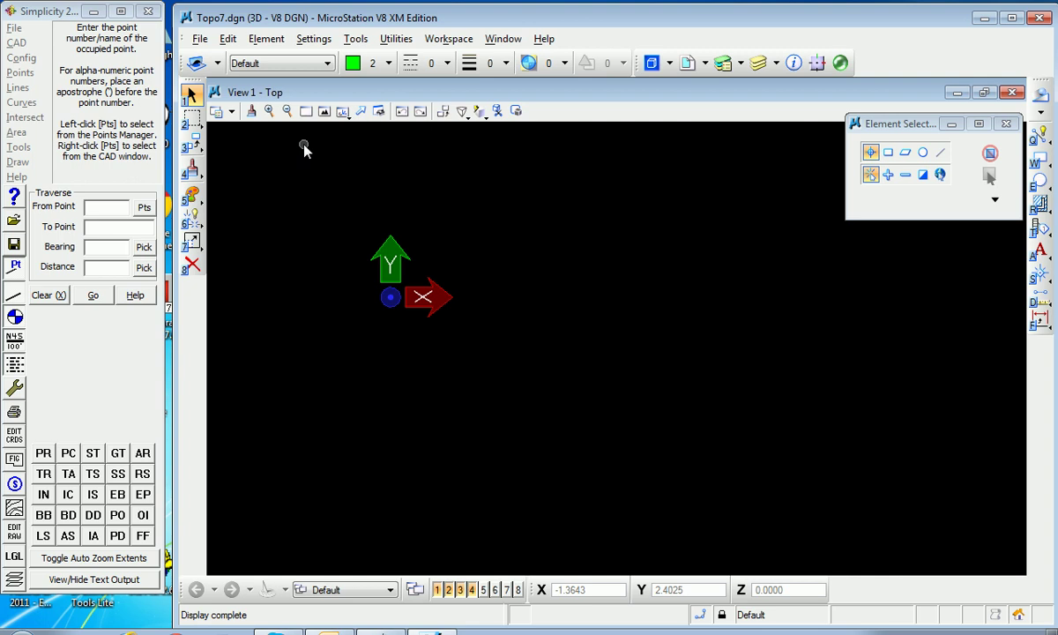
Import all points from the coordinate file mantopo.crd in C:\Carlson Projects, without renumbering or overwrite protection
{"action": "left_click", "coordinate": [14, 28]}
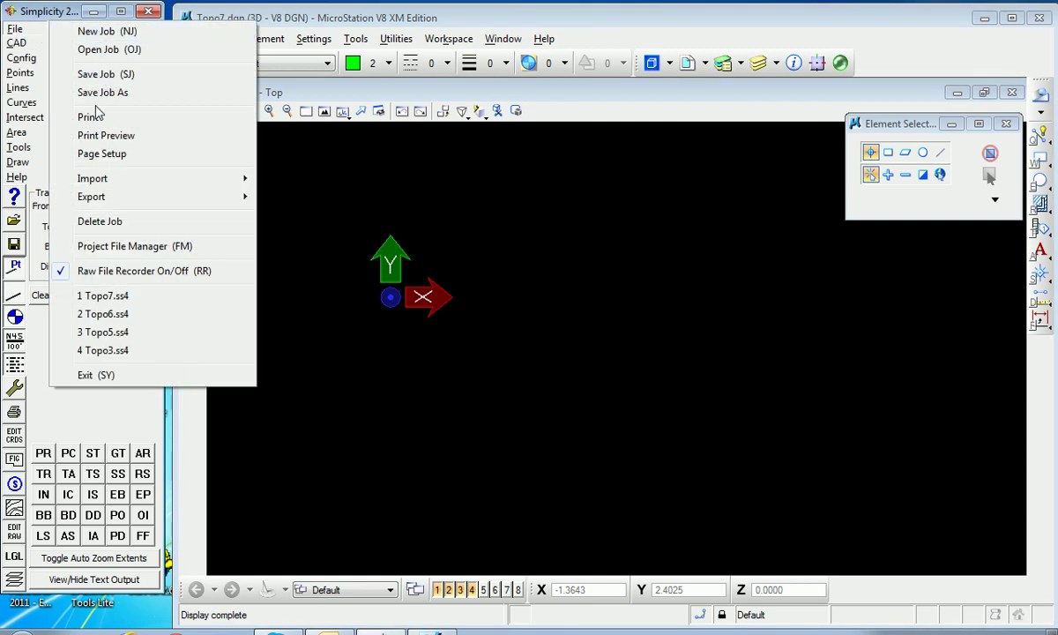
{"action": "mouse_move", "coordinate": [101, 181]}
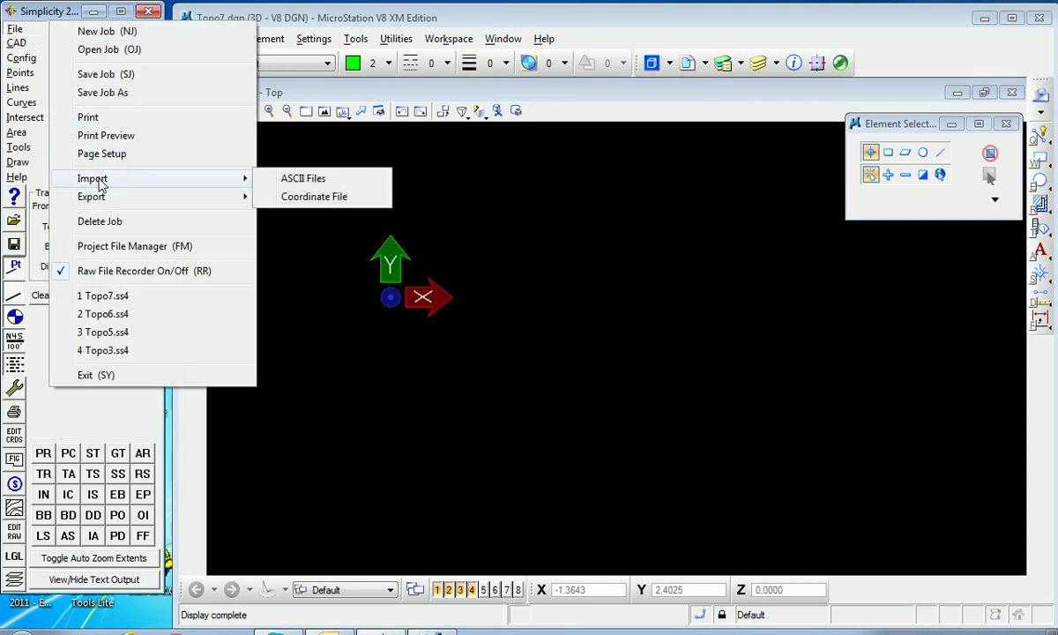
{"action": "left_click", "coordinate": [325, 200]}
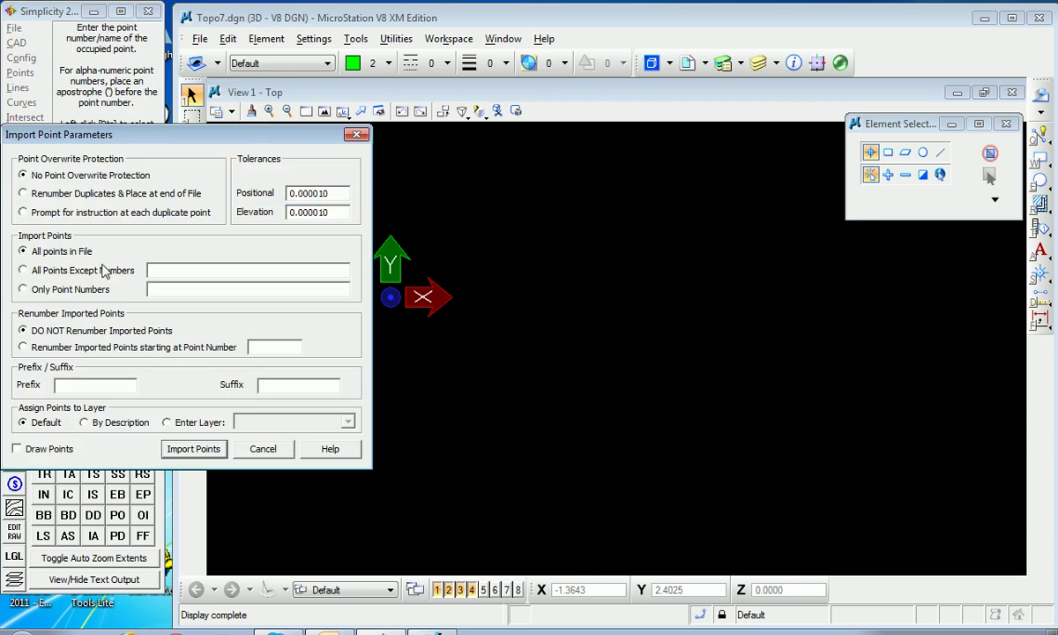
{"action": "left_click", "coordinate": [193, 450]}
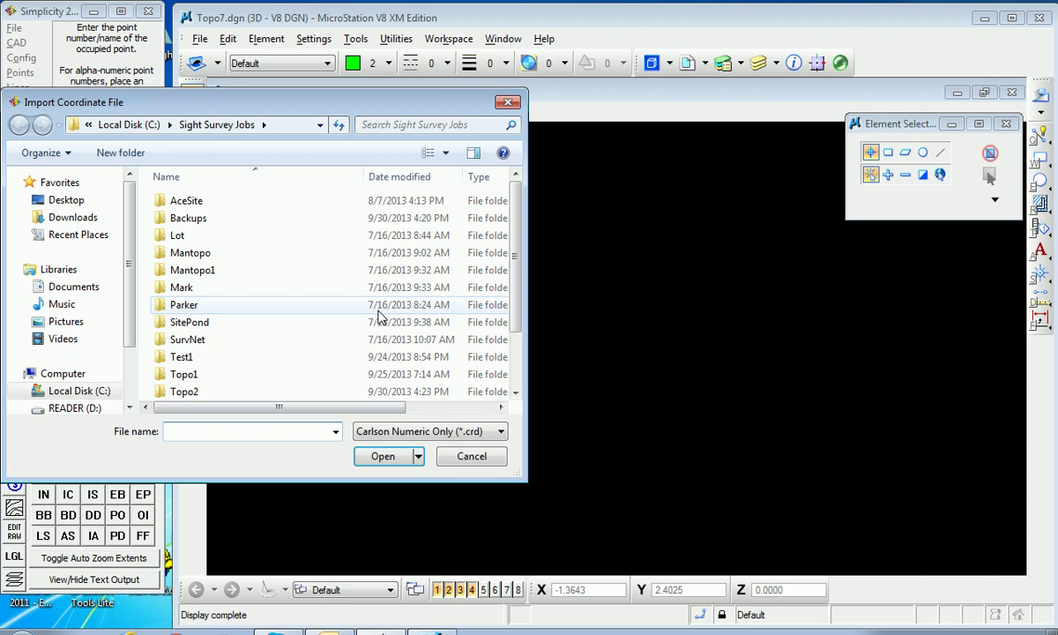
{"action": "left_click", "coordinate": [88, 392]}
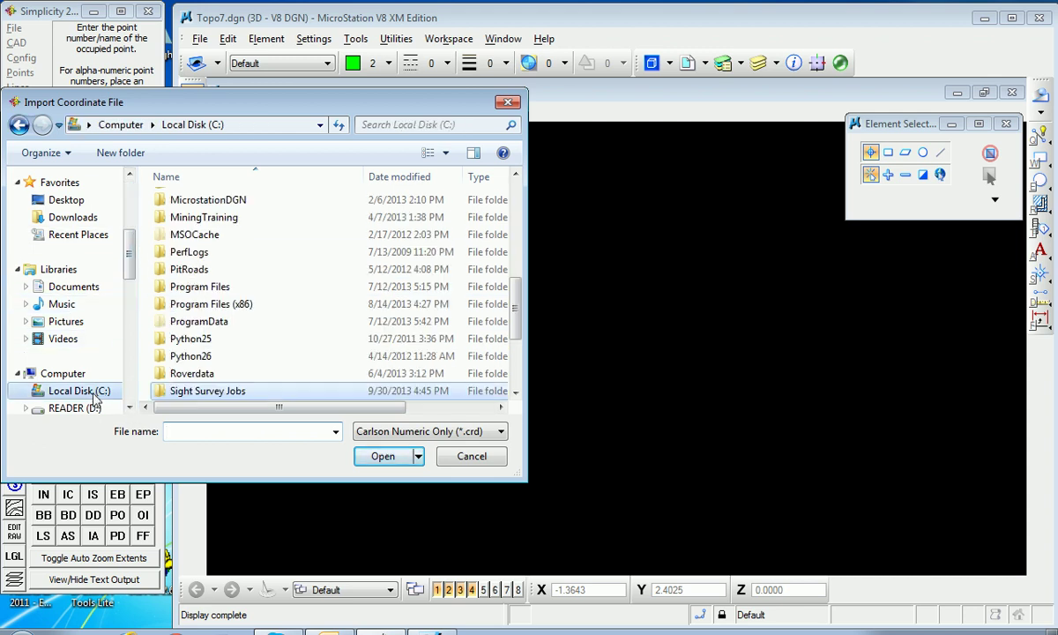
{"action": "left_click_drag", "start_coordinate": [515, 310], "coordinate": [529, 351]}
{"action": "double_click", "coordinate": [207, 315]}
{"action": "left_click", "coordinate": [200, 200]}
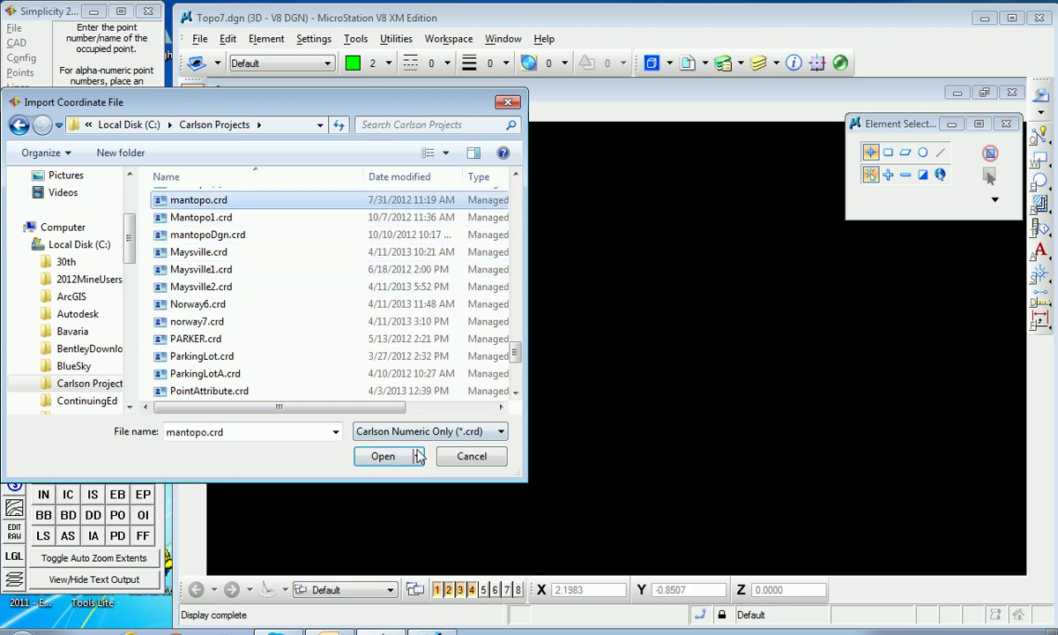
{"action": "left_click", "coordinate": [391, 464]}
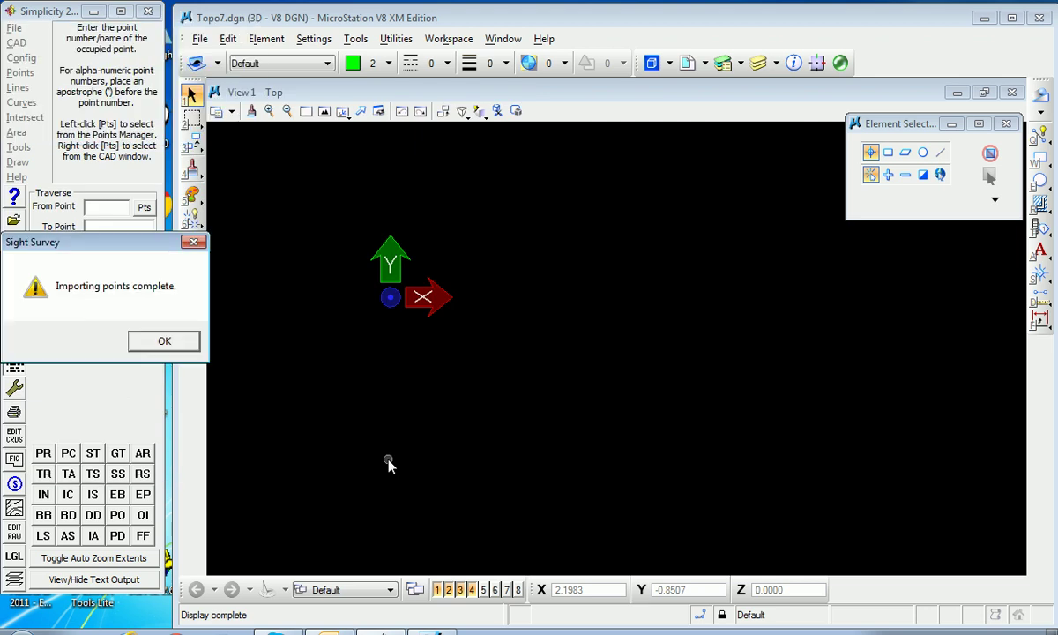
{"action": "left_click", "coordinate": [157, 339]}
Delete points 1-9 from the job in the Point Manager
{"action": "left_click", "coordinate": [20, 73]}
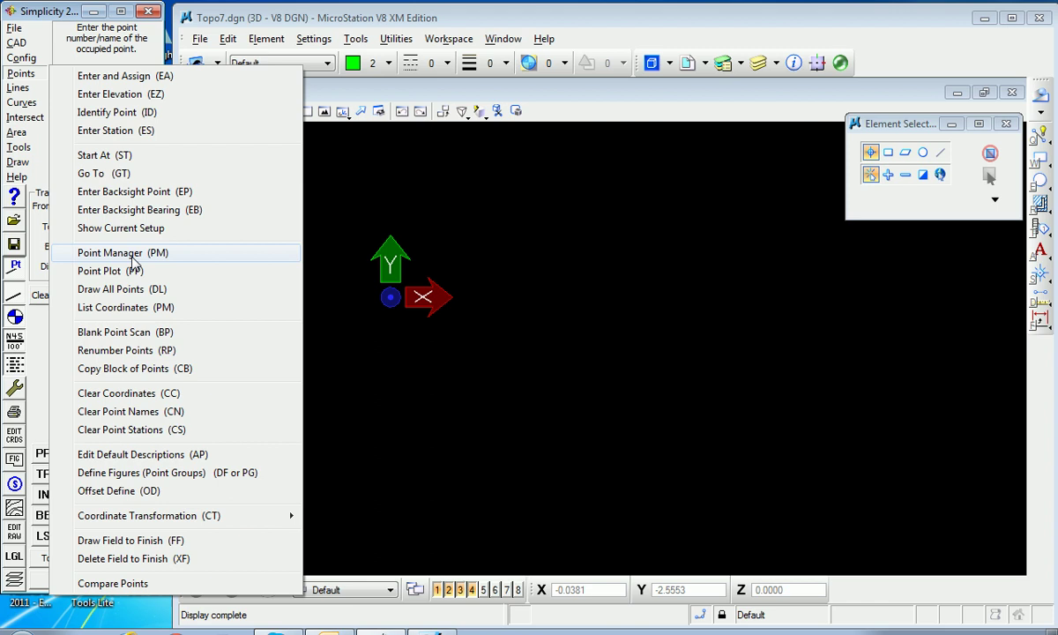
{"action": "left_click", "coordinate": [132, 256]}
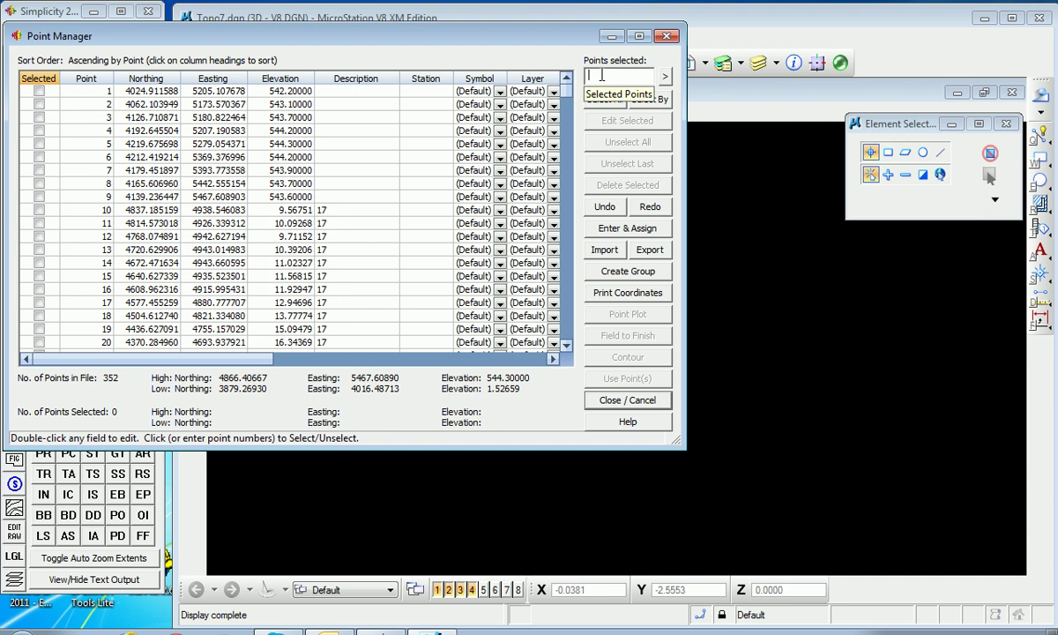
{"action": "type", "text": "1-9"}
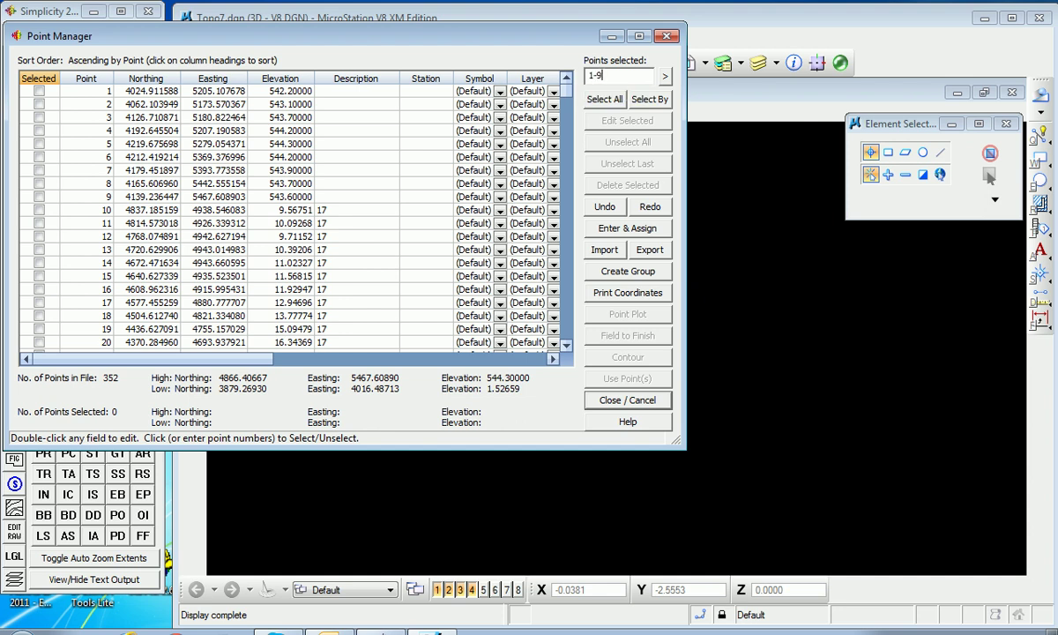
{"action": "key", "text": "Return"}
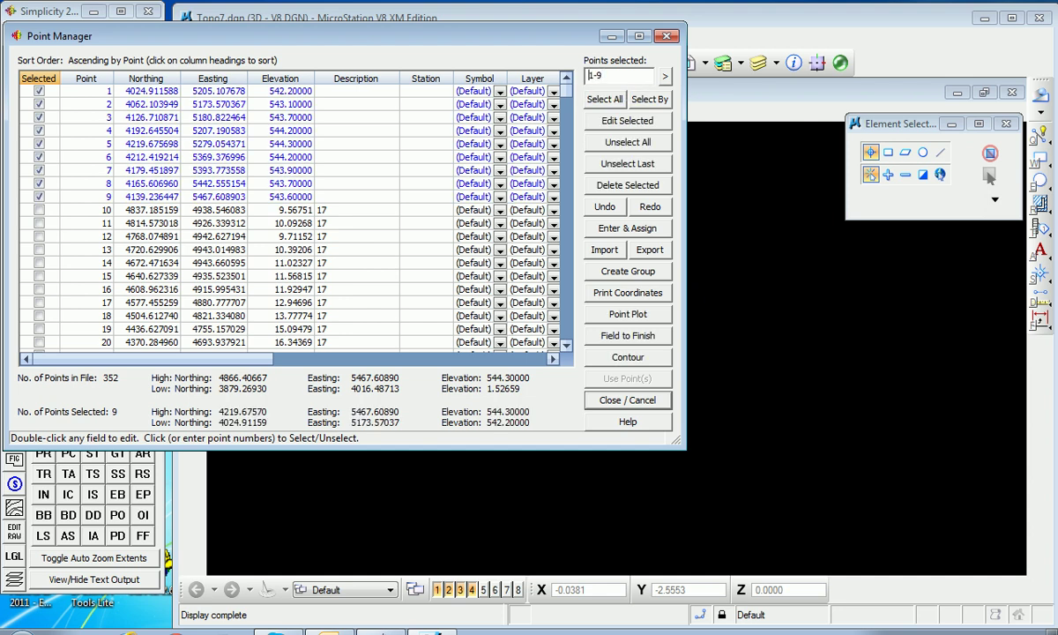
{"action": "left_click", "coordinate": [628, 185]}
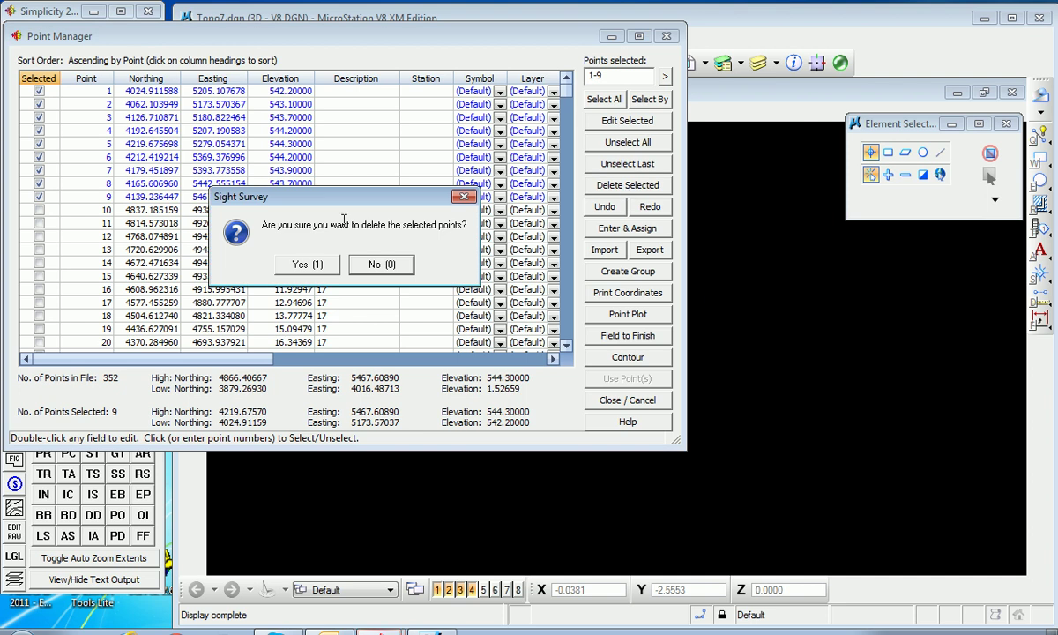
{"action": "left_click", "coordinate": [307, 264]}
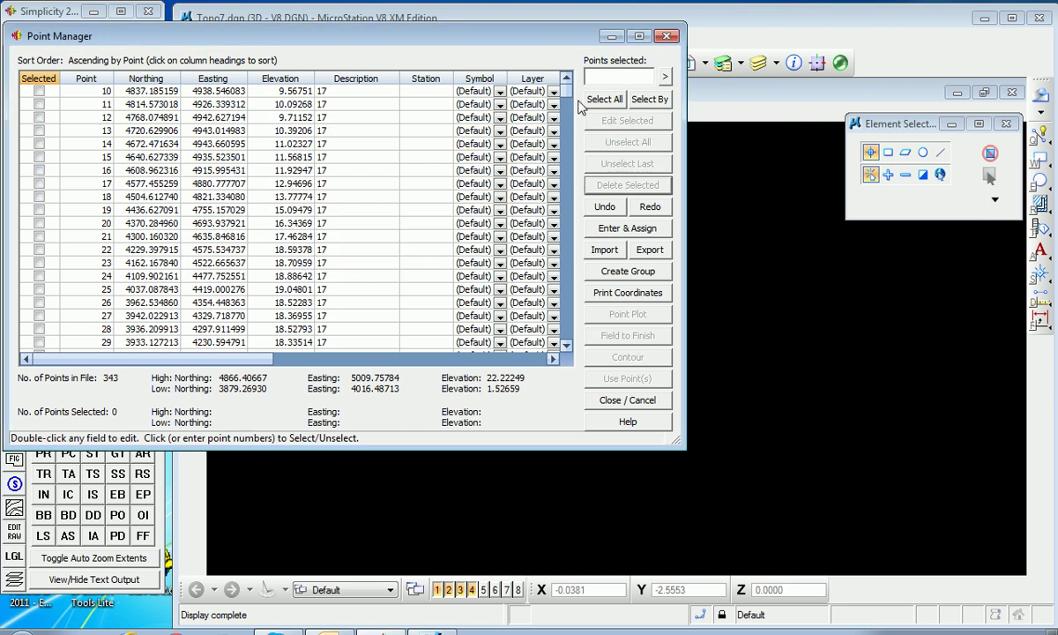
Look through the remaining points, sorting them by layer, and close the Point Manager
{"action": "left_click_drag", "start_coordinate": [566, 89], "coordinate": [562, 339]}
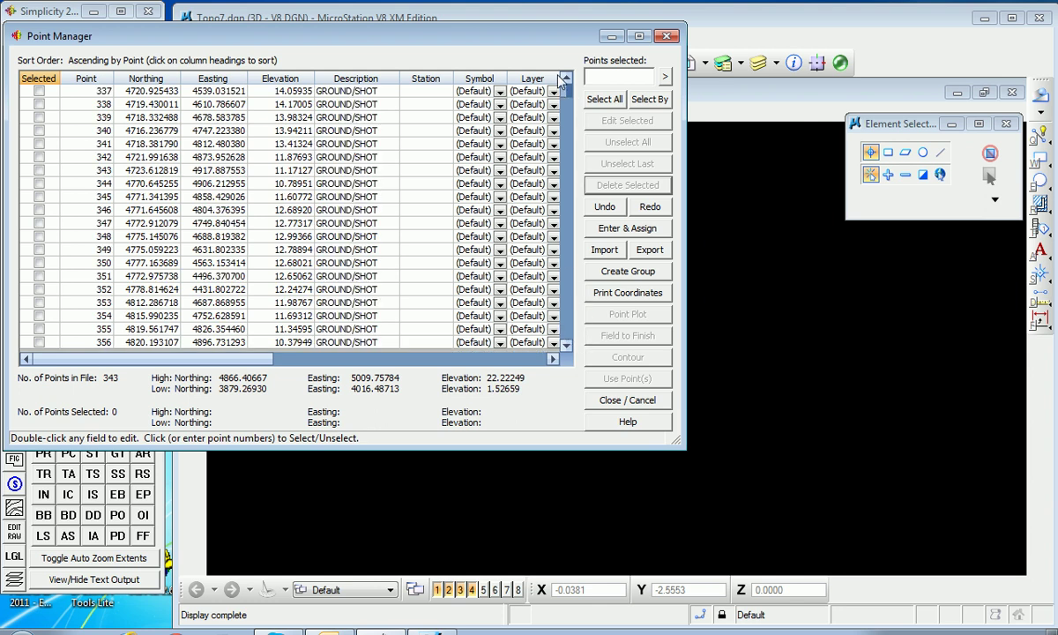
{"action": "left_click", "coordinate": [529, 80]}
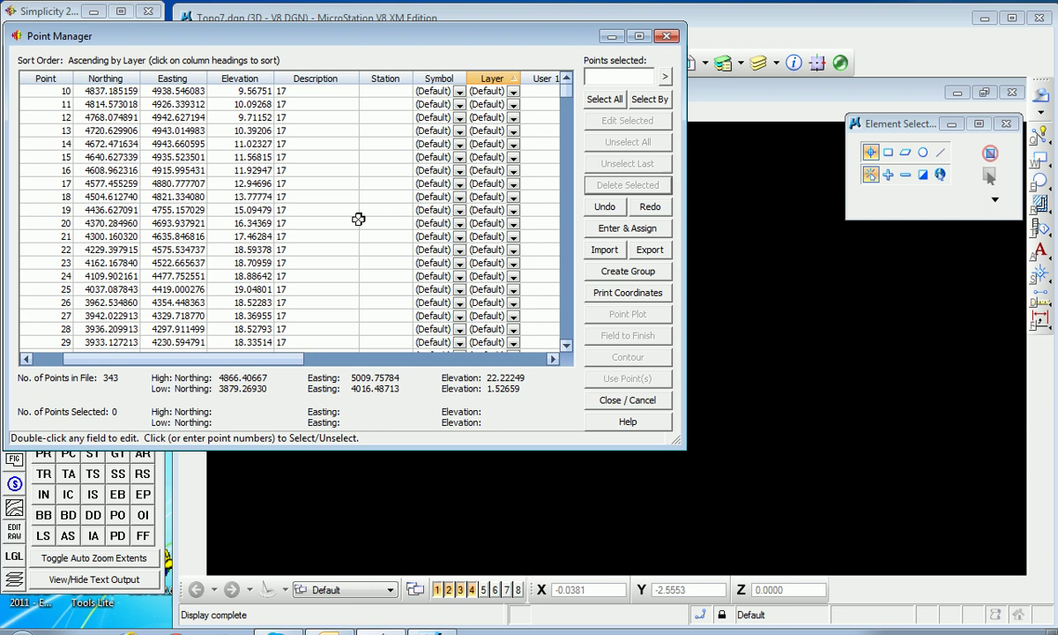
{"action": "left_click_drag", "start_coordinate": [568, 93], "coordinate": [569, 245]}
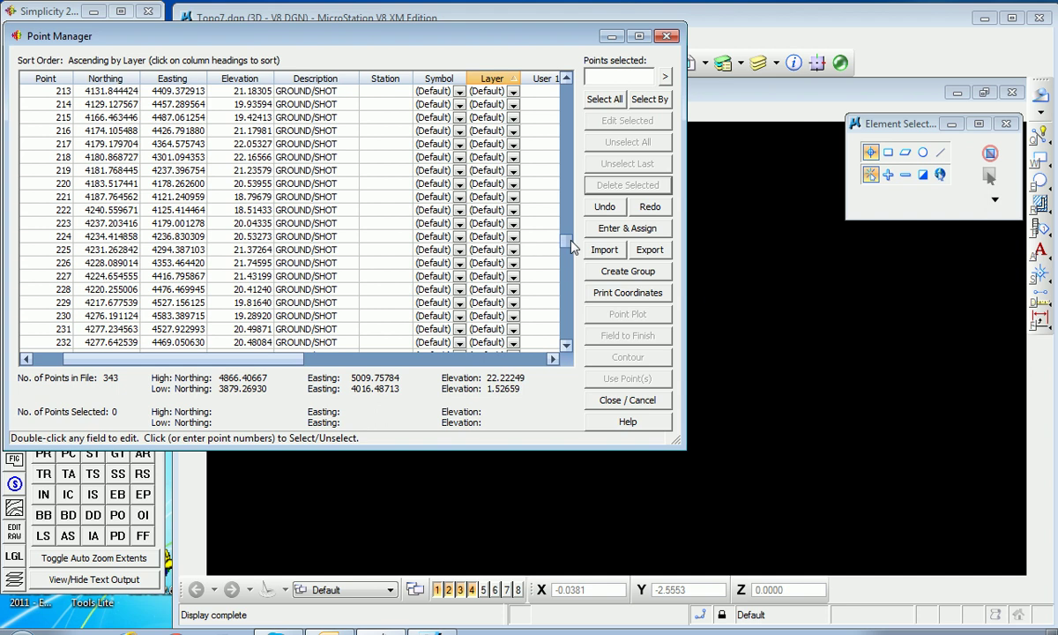
{"action": "left_click", "coordinate": [630, 400]}
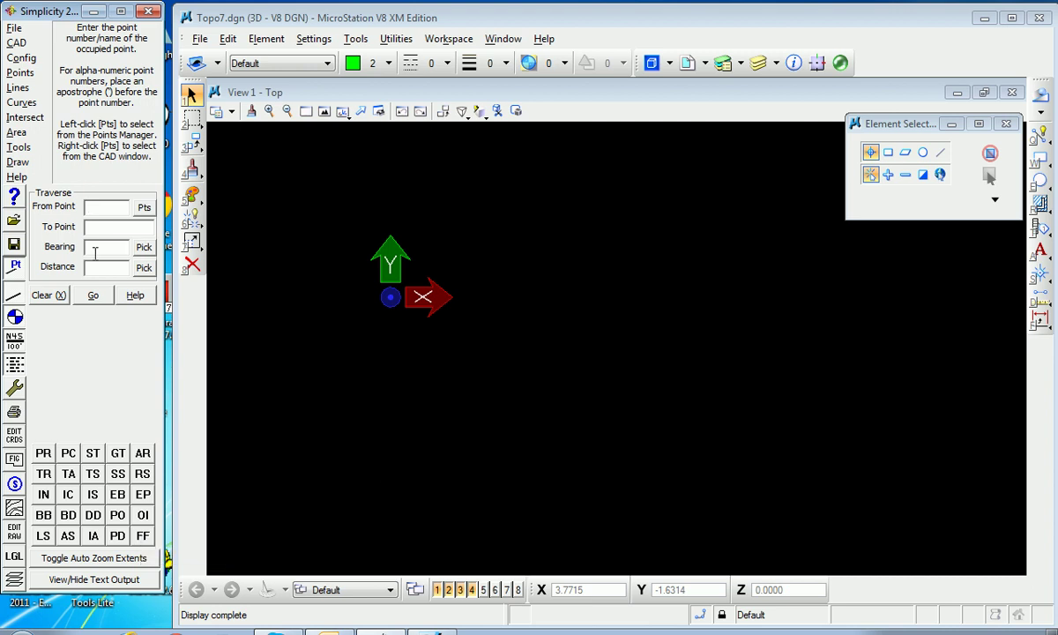
Open Draw Field to Finish and examine the definition of code 17 in the Mantopo.fld code table, exiting the table without saving
{"action": "left_click", "coordinate": [20, 74]}
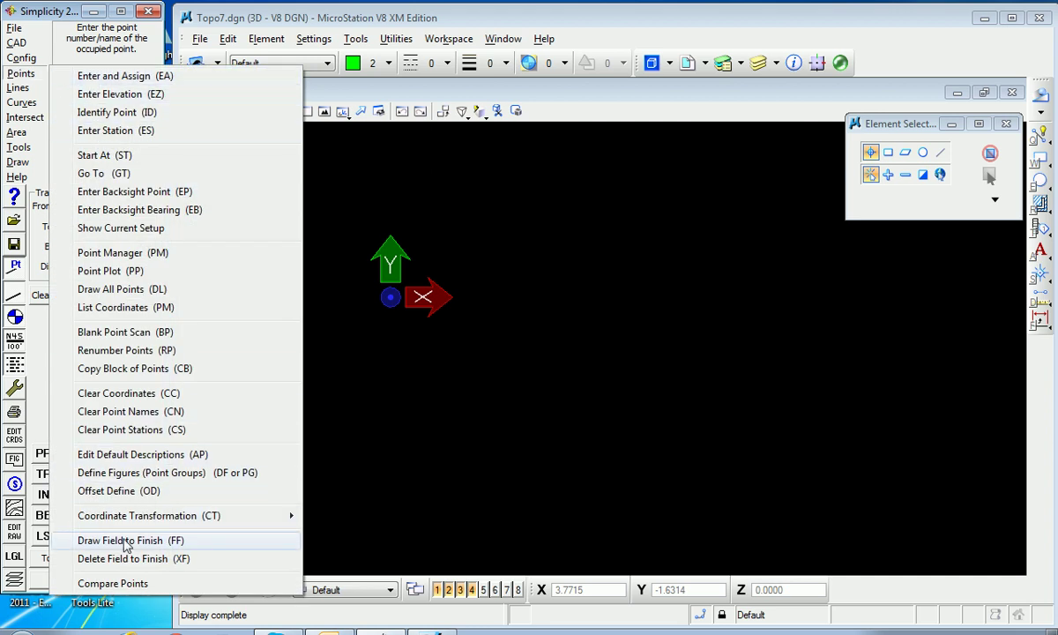
{"action": "left_click", "coordinate": [125, 541]}
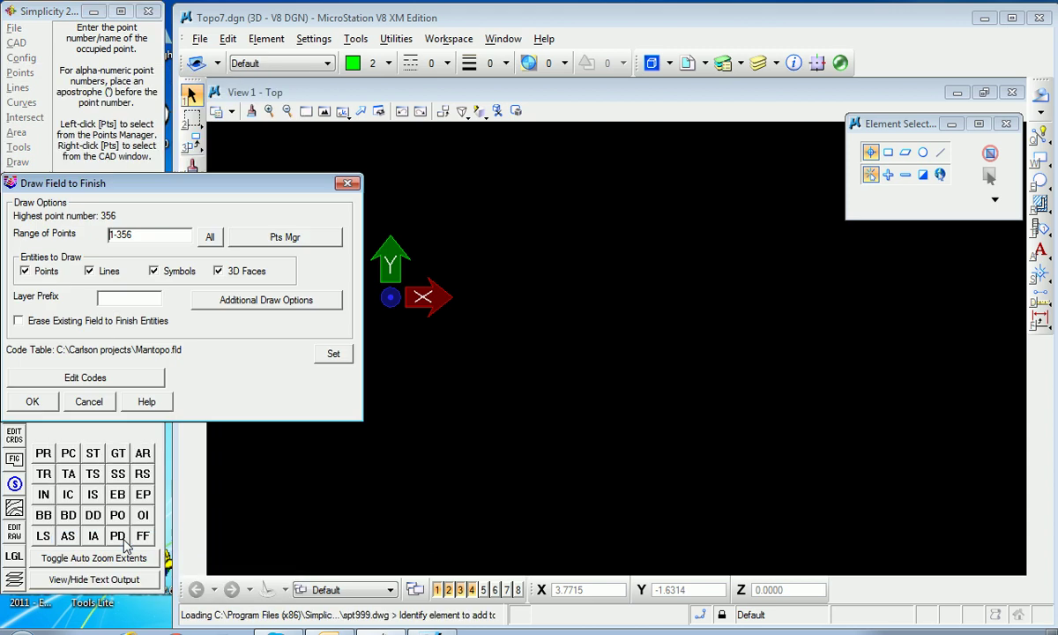
{"action": "left_click", "coordinate": [85, 379]}
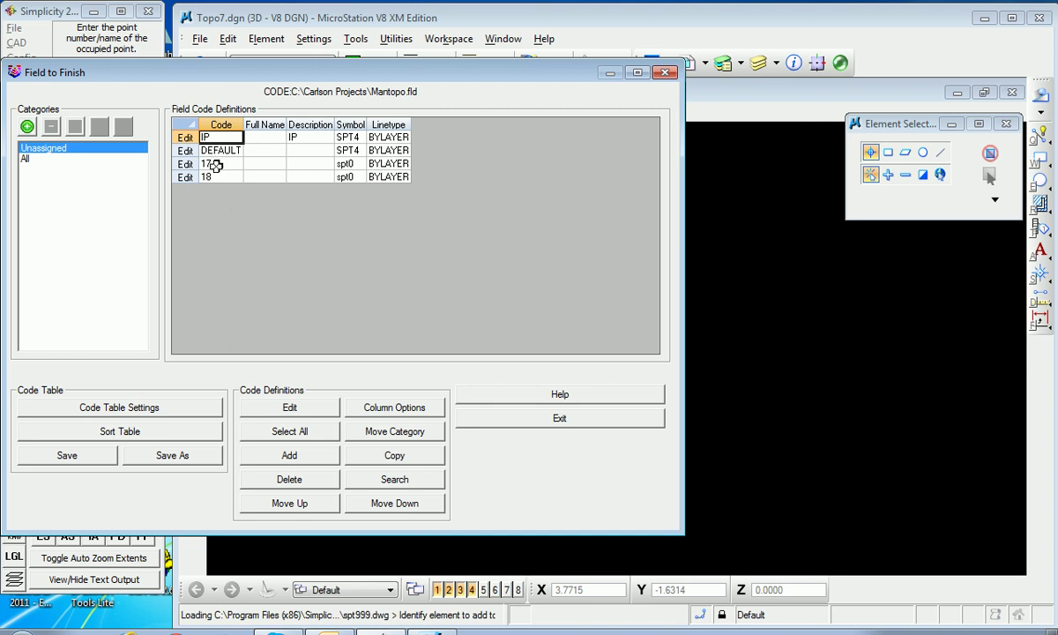
{"action": "left_click", "coordinate": [216, 164]}
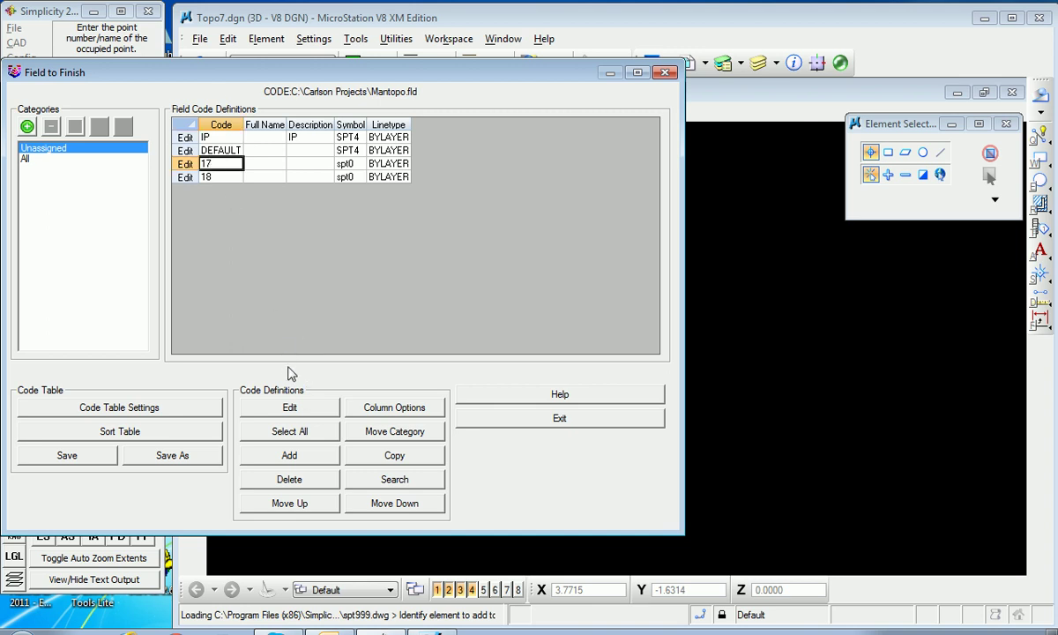
{"action": "left_click", "coordinate": [291, 408]}
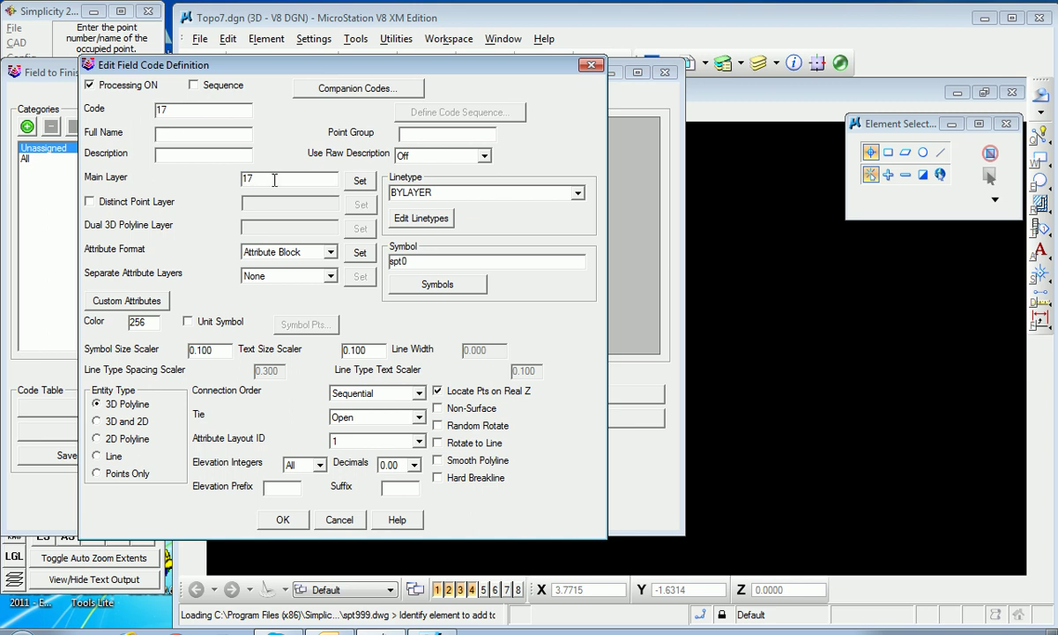
{"action": "left_click", "coordinate": [284, 520]}
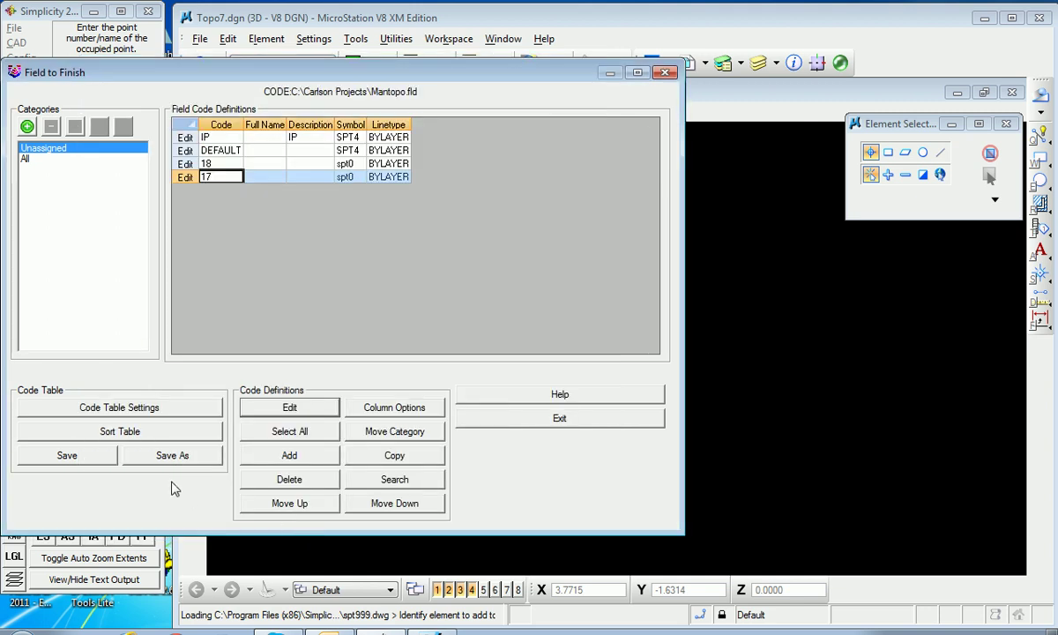
{"action": "left_click", "coordinate": [542, 420]}
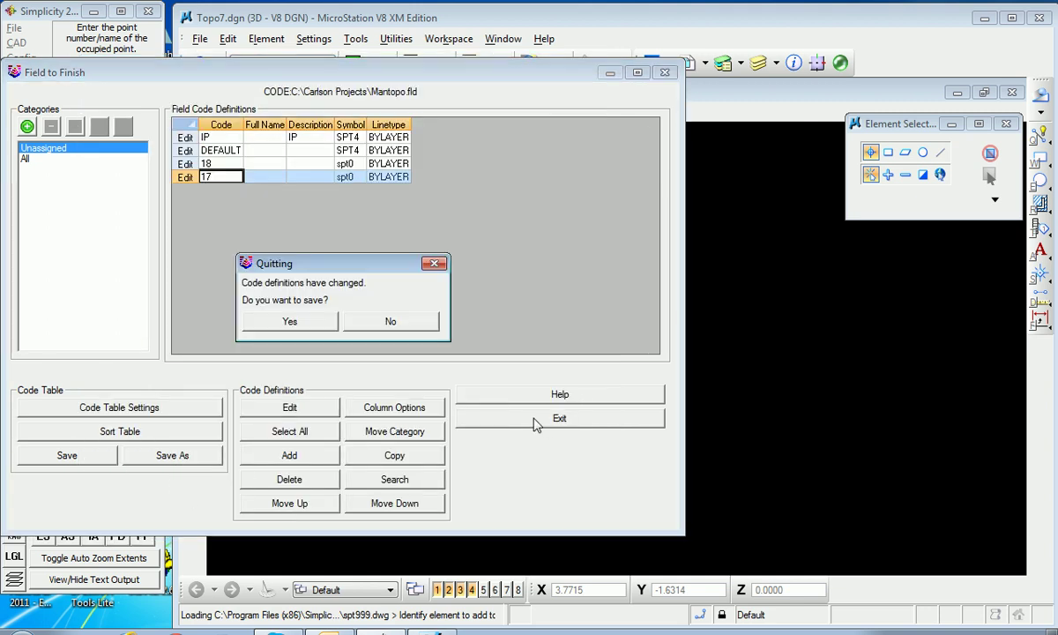
{"action": "left_click", "coordinate": [370, 321]}
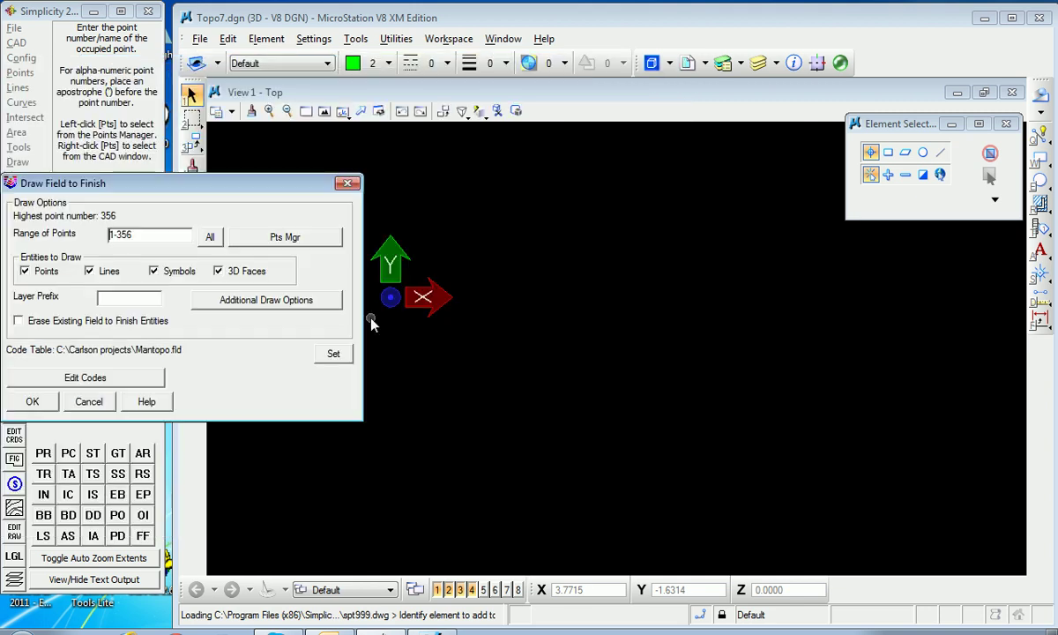
Draw the Field to Finish points, lines, symbols and 3D faces for point range 1-356
{"action": "left_click", "coordinate": [32, 404]}
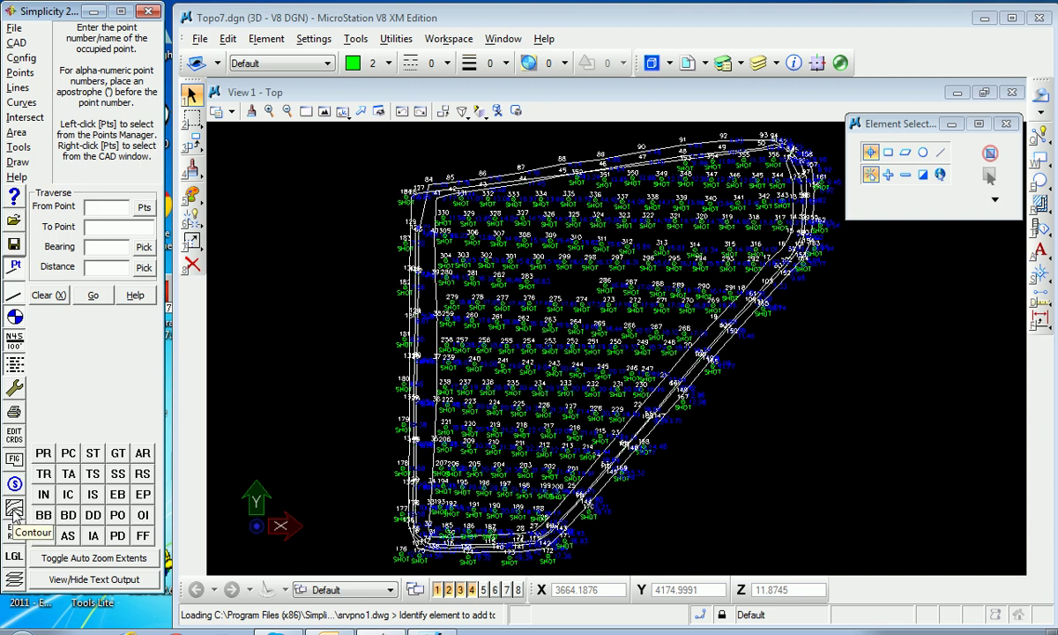
Contour all points at interval 1 using breakline layers 17,18, with index contours drawn at interval 5
{"action": "left_click", "coordinate": [14, 510]}
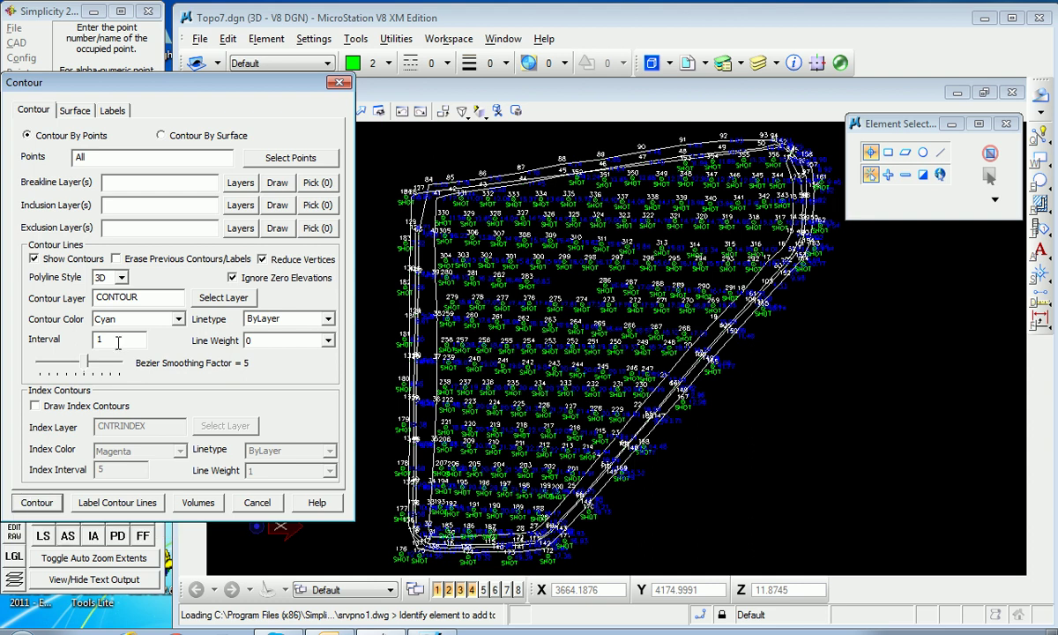
{"action": "left_click", "coordinate": [36, 405]}
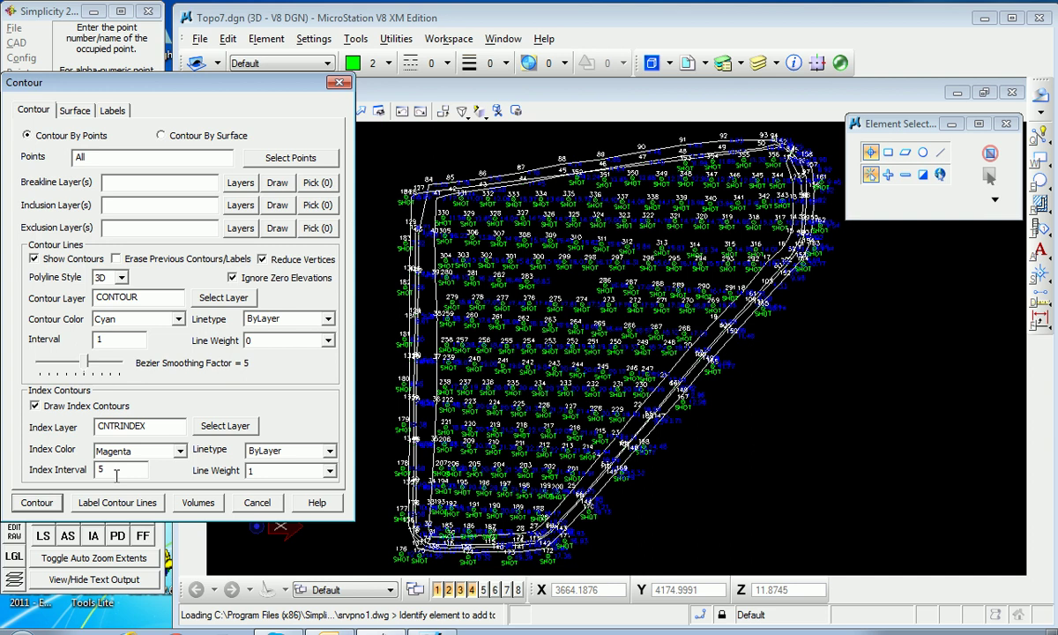
{"action": "left_click", "coordinate": [144, 183]}
{"action": "type", "text": "17,18"}
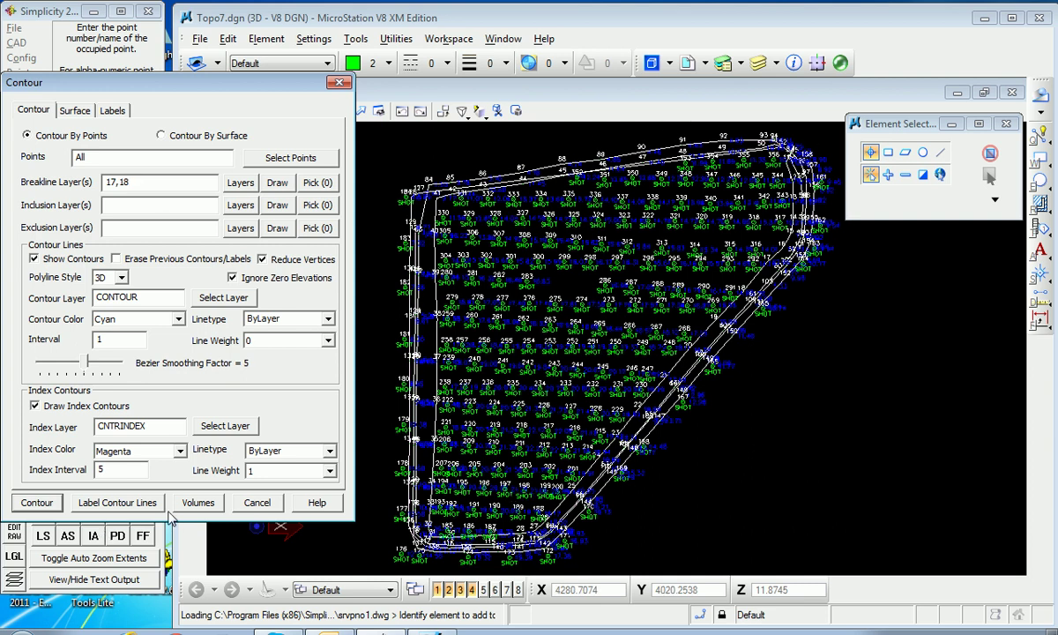
{"action": "left_click", "coordinate": [37, 502]}
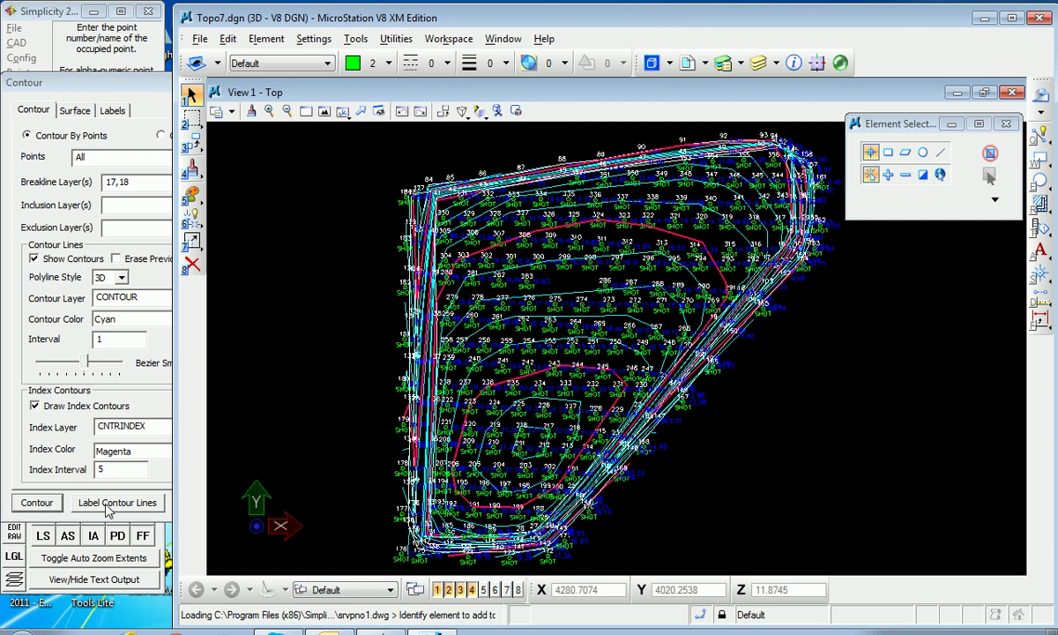
Label the contour lines along a line from near point 226 in the innermost contours up to near point 337
{"action": "left_click", "coordinate": [107, 504]}
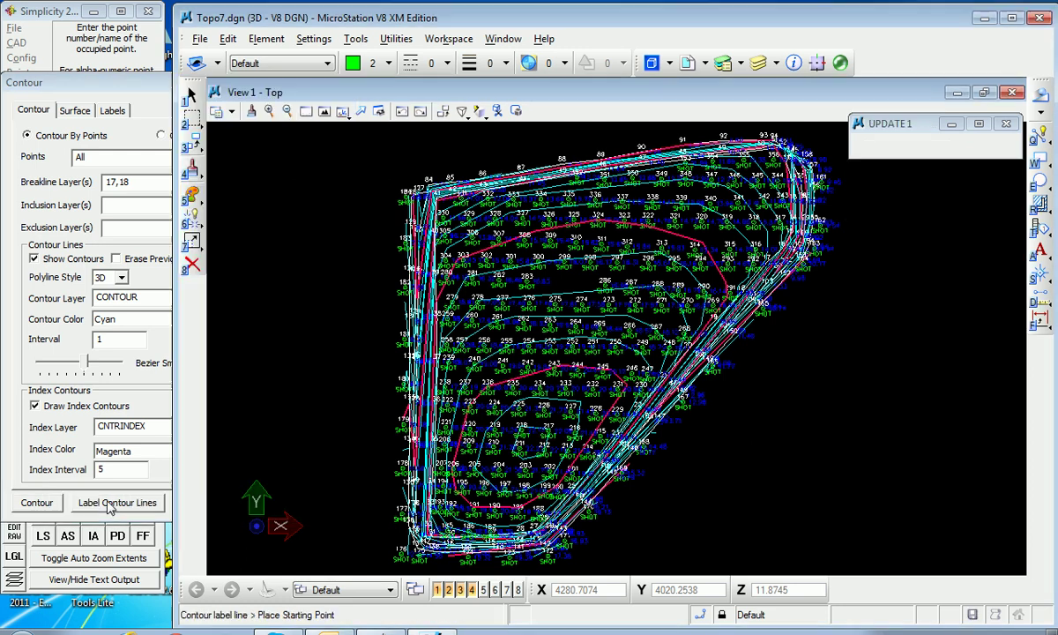
{"action": "left_click", "coordinate": [536, 409]}
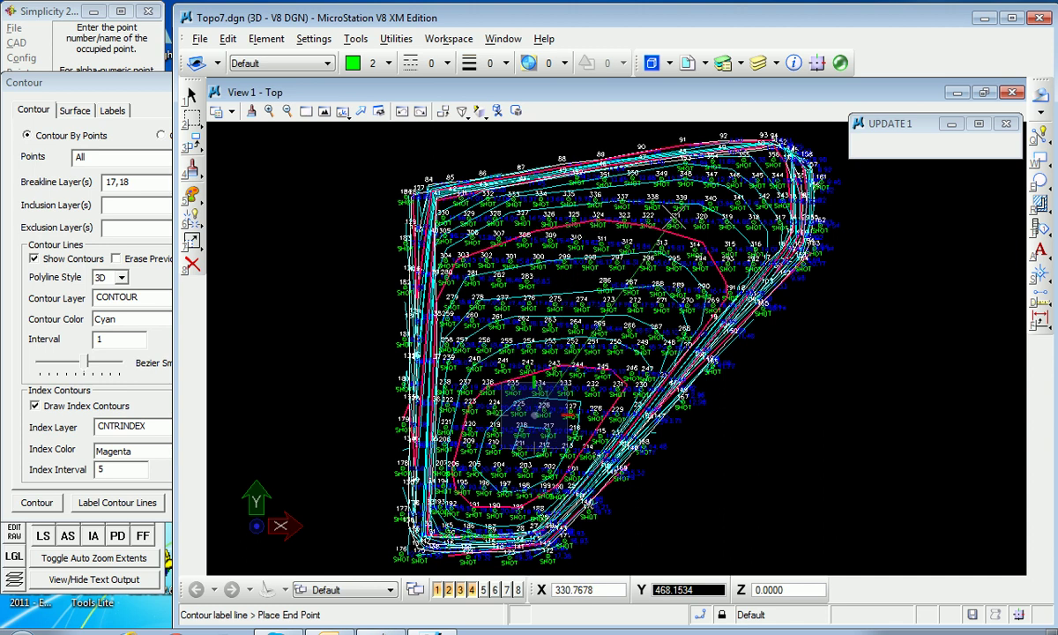
{"action": "left_click", "coordinate": [632, 204]}
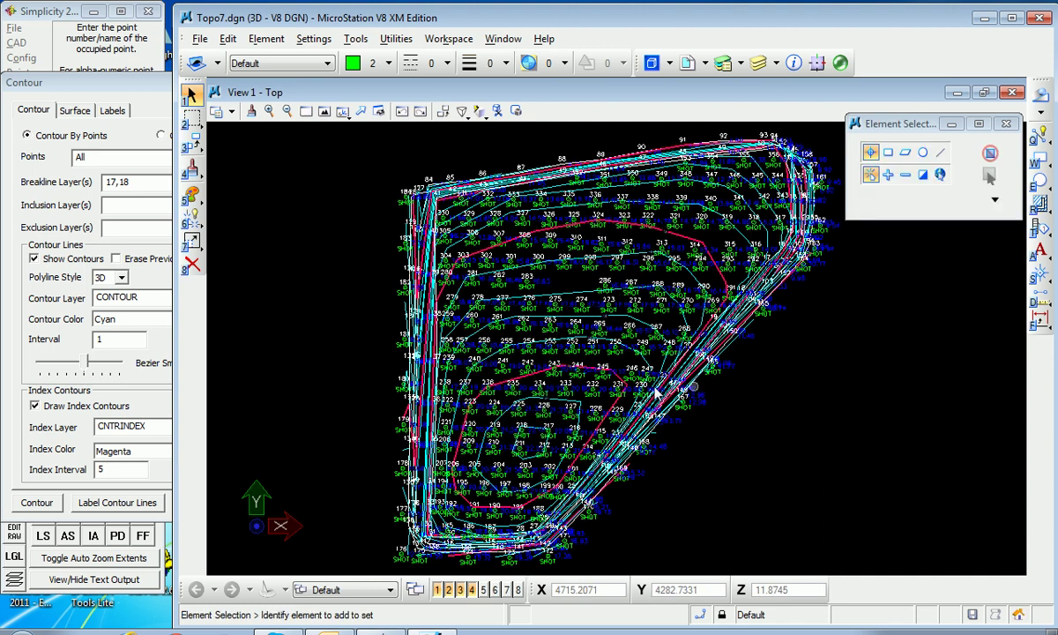
Examine the elevation labels placed on the contour lines around points 226 to 275
{"action": "scroll", "coordinate": [598, 342], "scroll_direction": "up", "scroll_amount": 4}
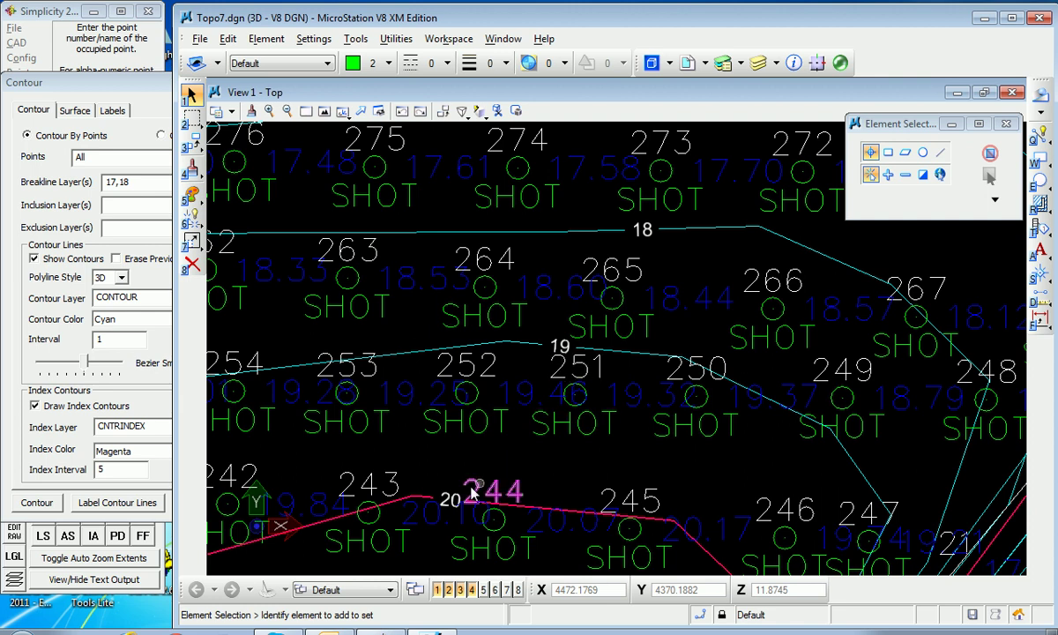
{"action": "scroll", "coordinate": [528, 441], "scroll_direction": "down", "scroll_amount": 5}
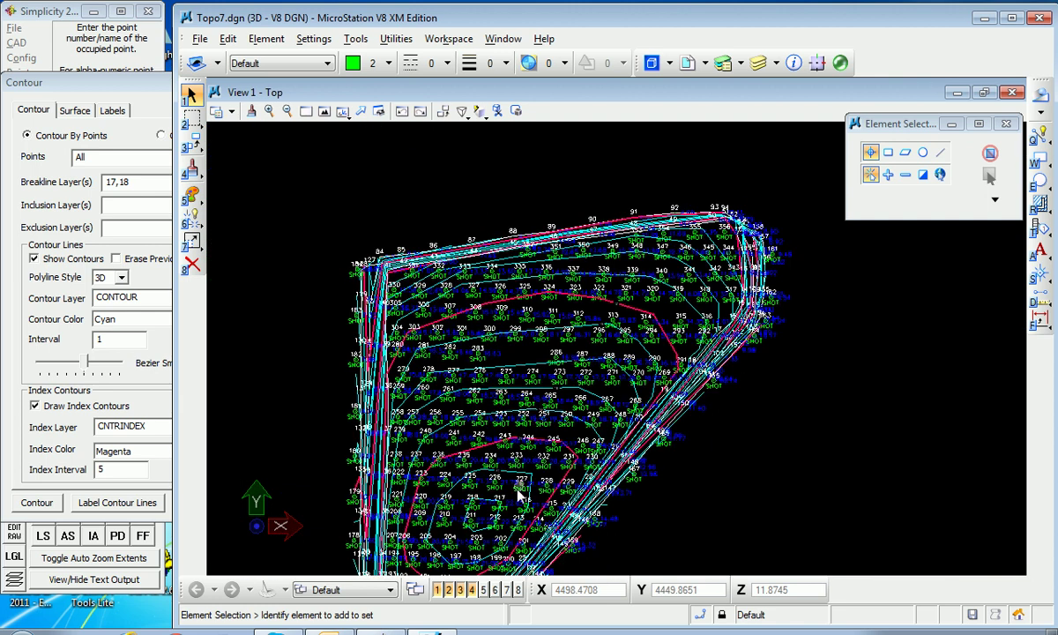
{"action": "middle_click", "coordinate": [505, 503]}
{"action": "middle_click_drag", "start_coordinate": [506, 502], "coordinate": [515, 453]}
{"action": "scroll", "coordinate": [515, 454], "scroll_direction": "up", "scroll_amount": 5}
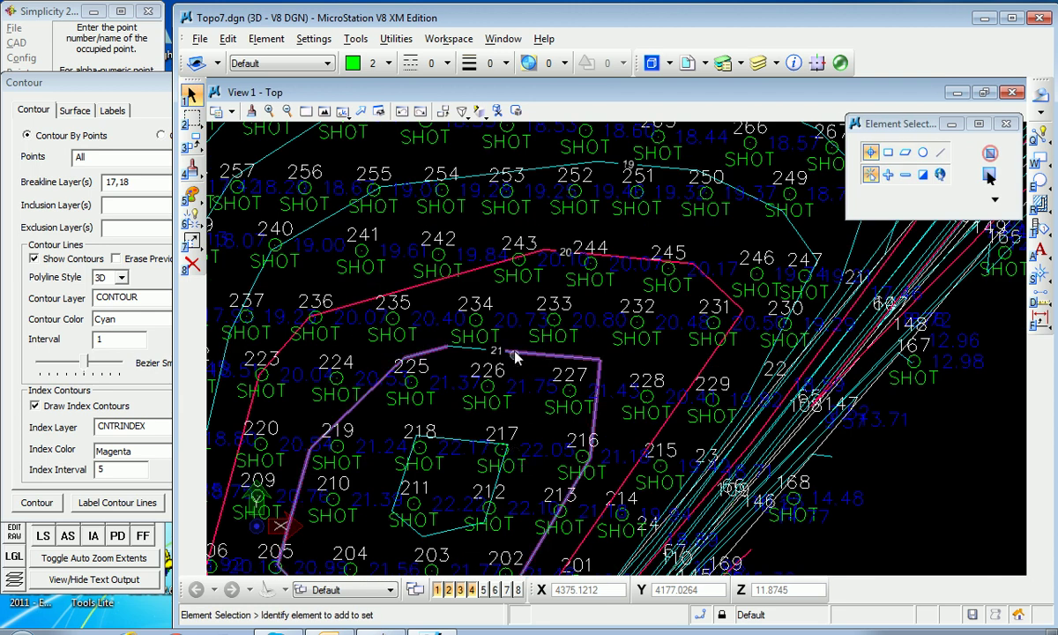
{"action": "scroll", "coordinate": [468, 432], "scroll_direction": "down", "scroll_amount": 5}
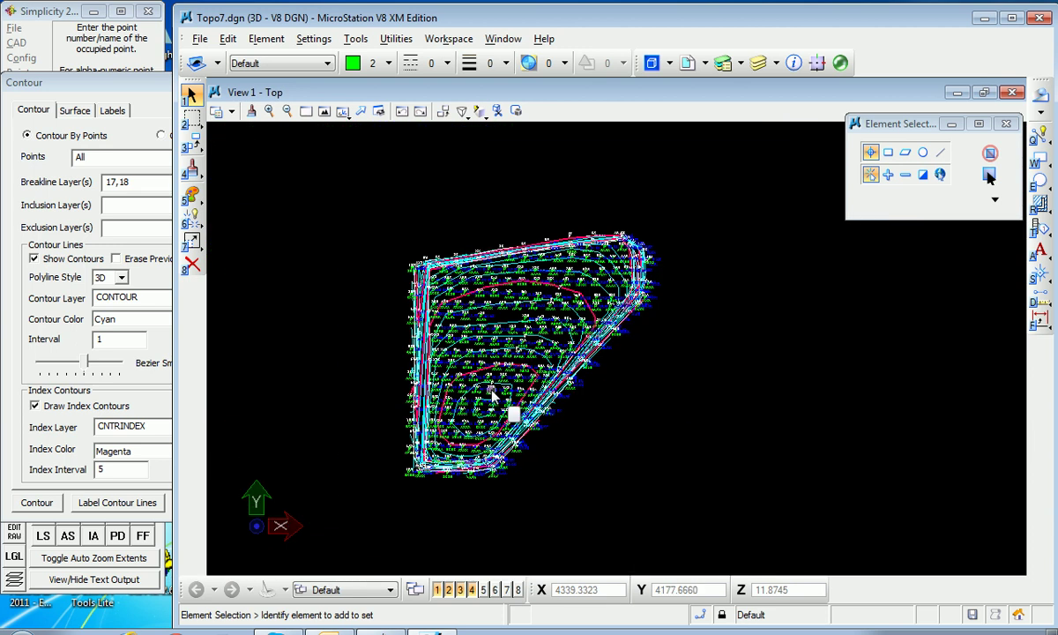
{"action": "scroll", "coordinate": [467, 432], "scroll_direction": "up", "scroll_amount": 3}
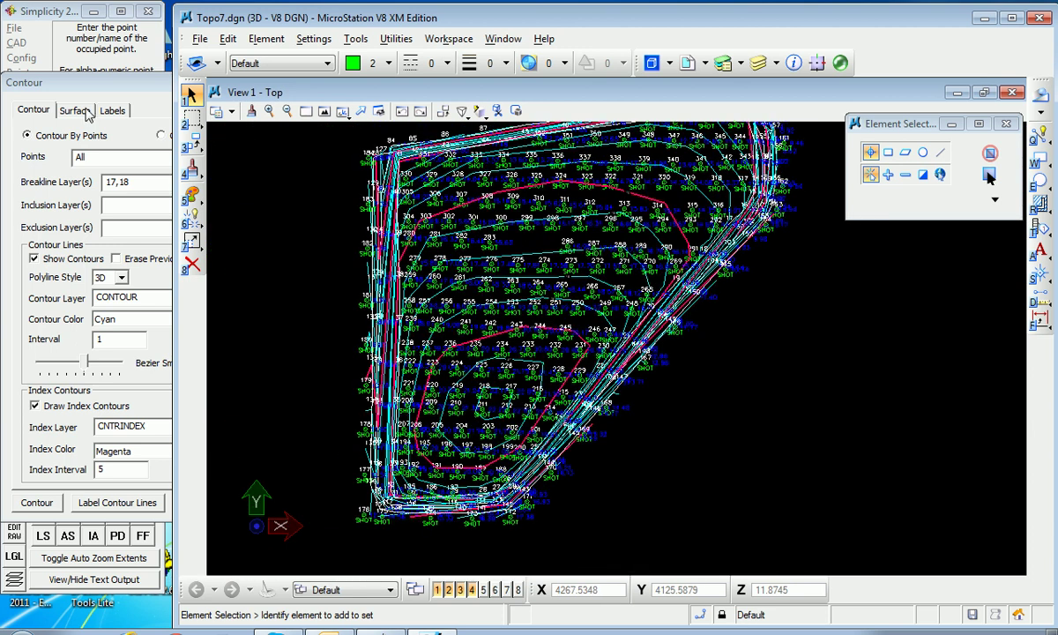
Label the contour lines along a second line running from near point 211 northwest across the contours
{"action": "left_click", "coordinate": [111, 501]}
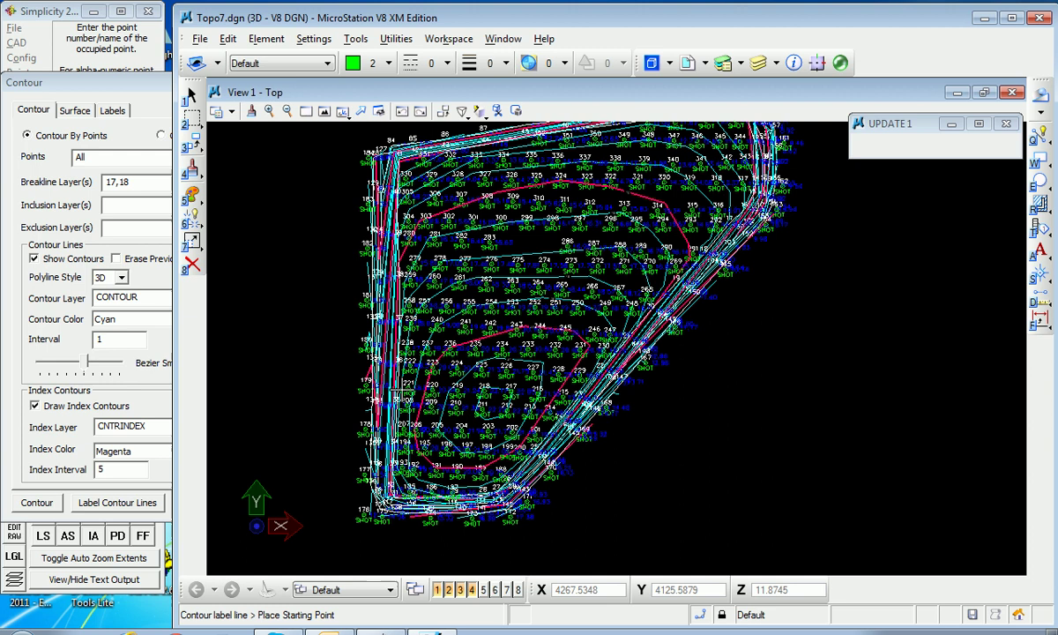
{"action": "left_click", "coordinate": [485, 399]}
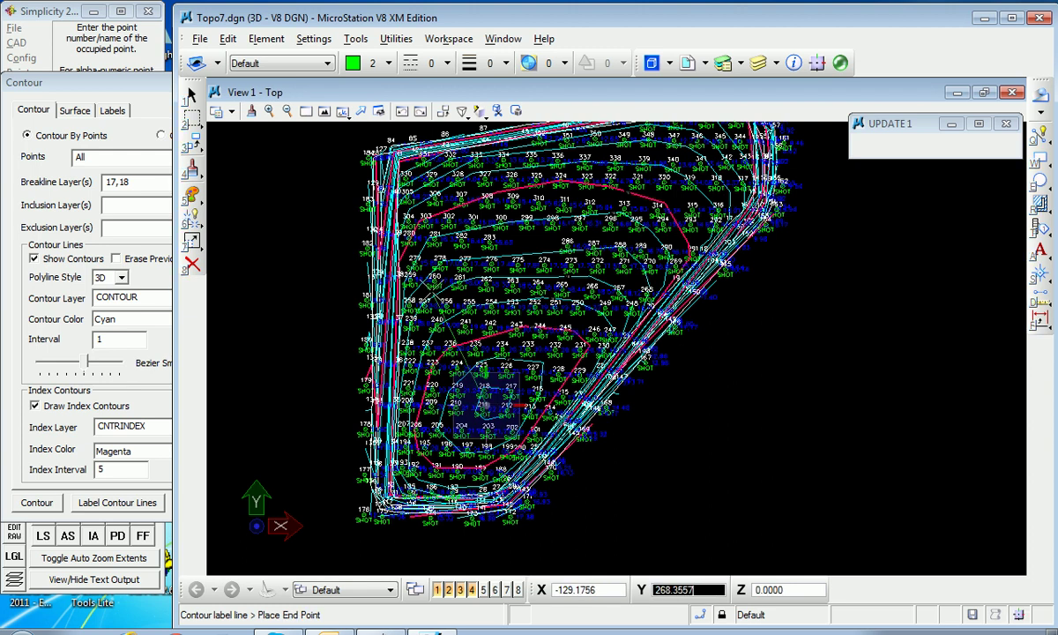
{"action": "left_click", "coordinate": [415, 337]}
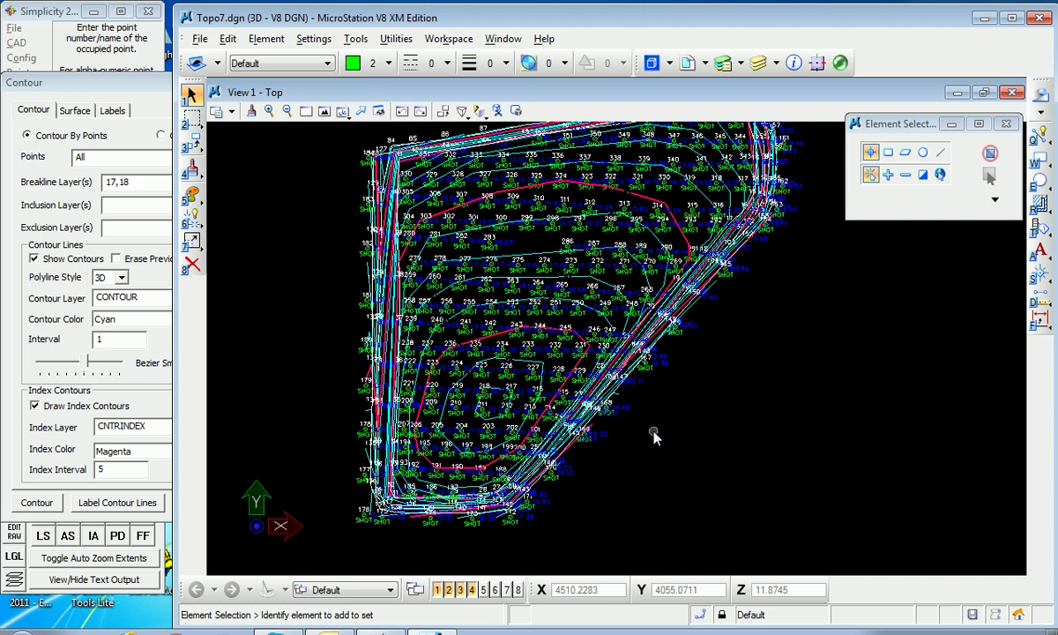
{"action": "middle_click_drag", "start_coordinate": [656, 432], "coordinate": [644, 474]}
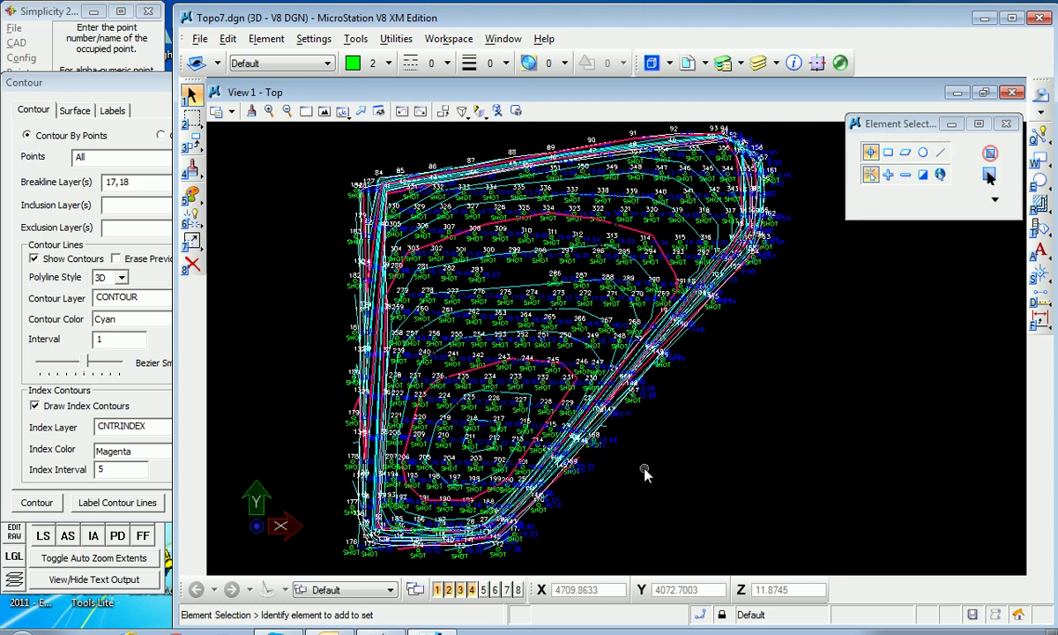